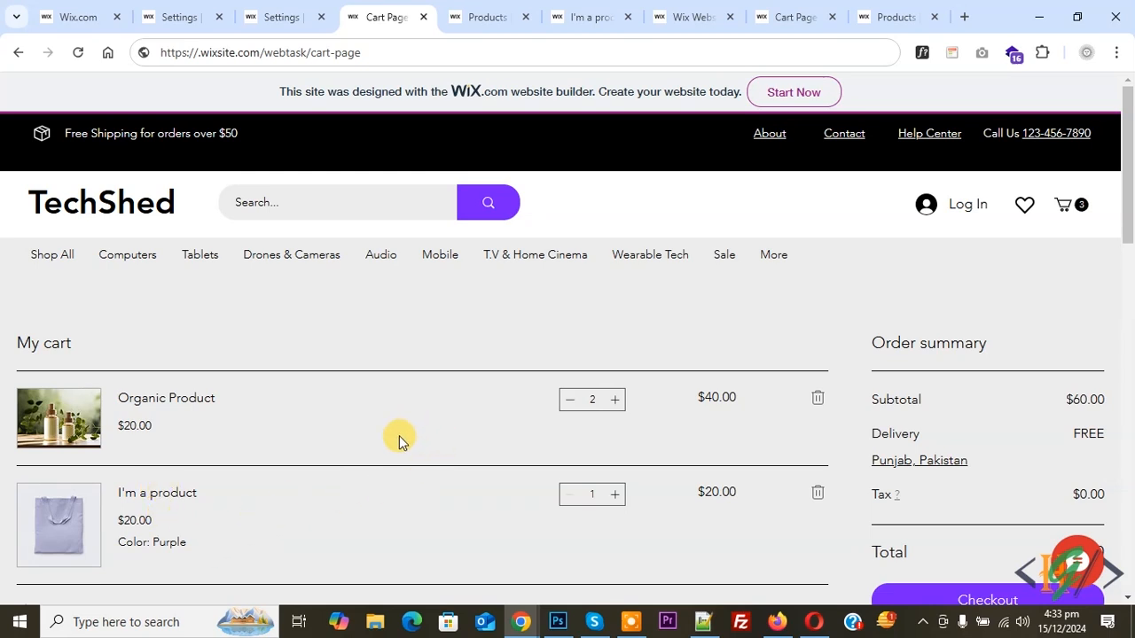
Open the Tax settings from the store dashboard's settings page.
{"action": "left_click", "coordinate": [288, 11]}
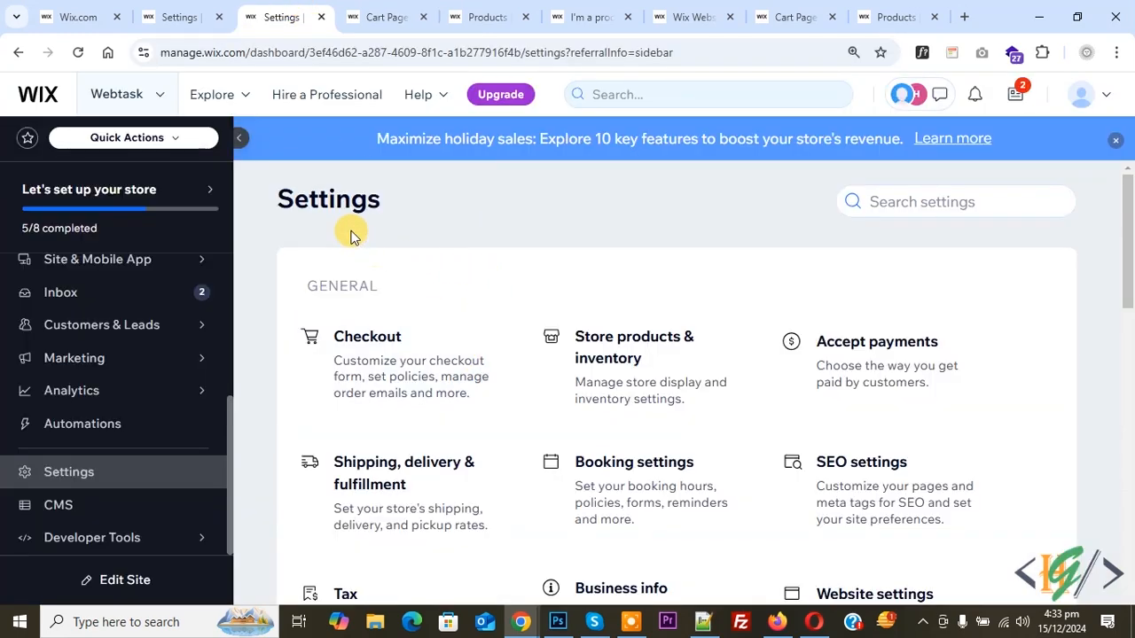
{"action": "scroll", "coordinate": [372, 426], "scroll_direction": "down", "scroll_amount": 2}
{"action": "left_click", "coordinate": [370, 459]}
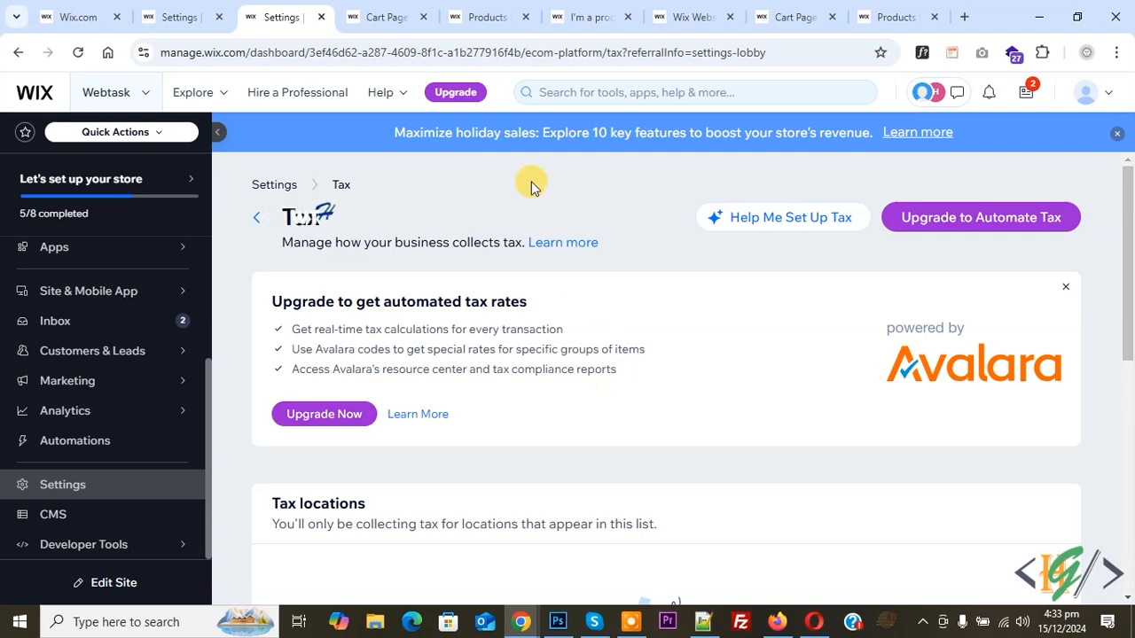
Open the Organic Product in the product list and check which product tax groups it offers.
{"action": "left_click", "coordinate": [488, 17]}
{"action": "scroll", "coordinate": [595, 292], "scroll_direction": "down", "scroll_amount": 2}
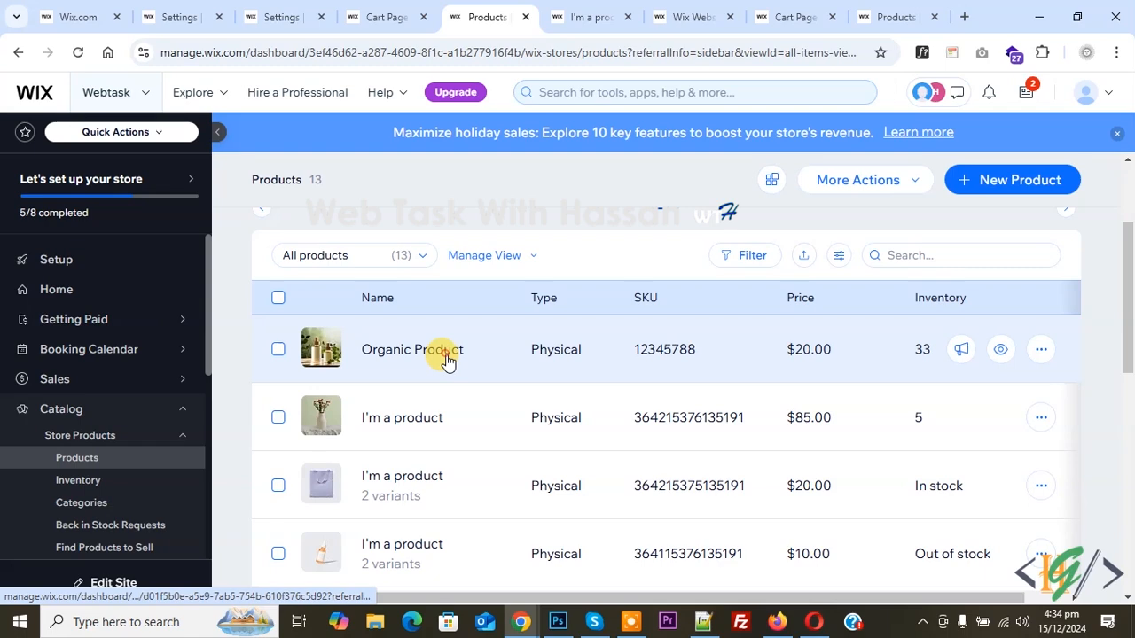
{"action": "left_click", "coordinate": [446, 359]}
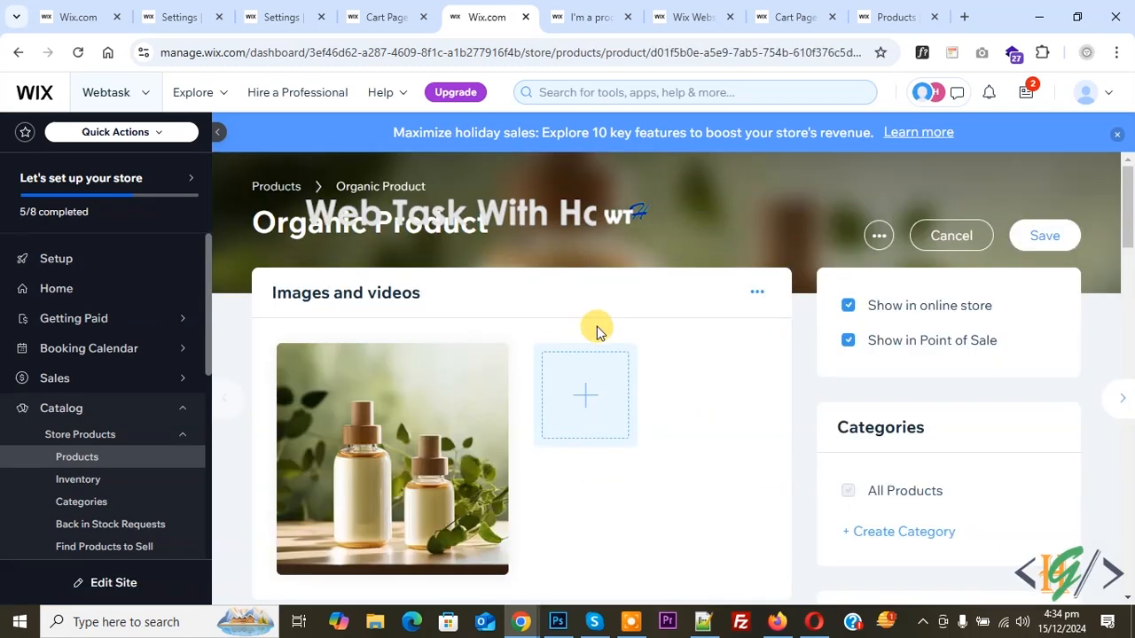
{"action": "scroll", "coordinate": [597, 319], "scroll_direction": "down", "scroll_amount": 4}
{"action": "scroll", "coordinate": [597, 328], "scroll_direction": "down", "scroll_amount": 3}
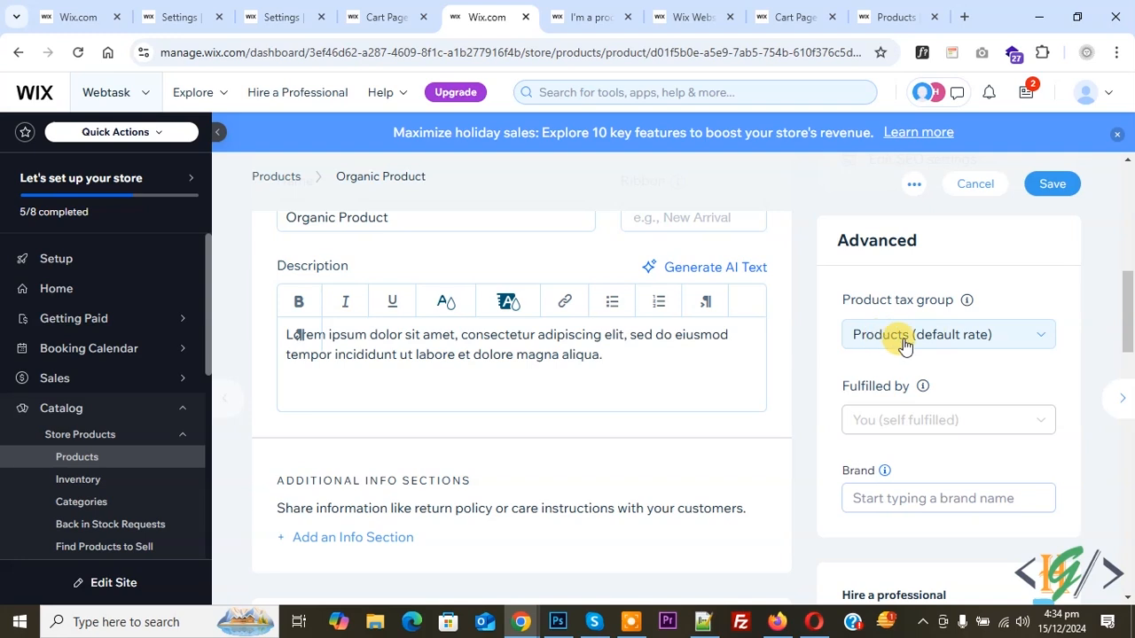
{"action": "left_click", "coordinate": [936, 342]}
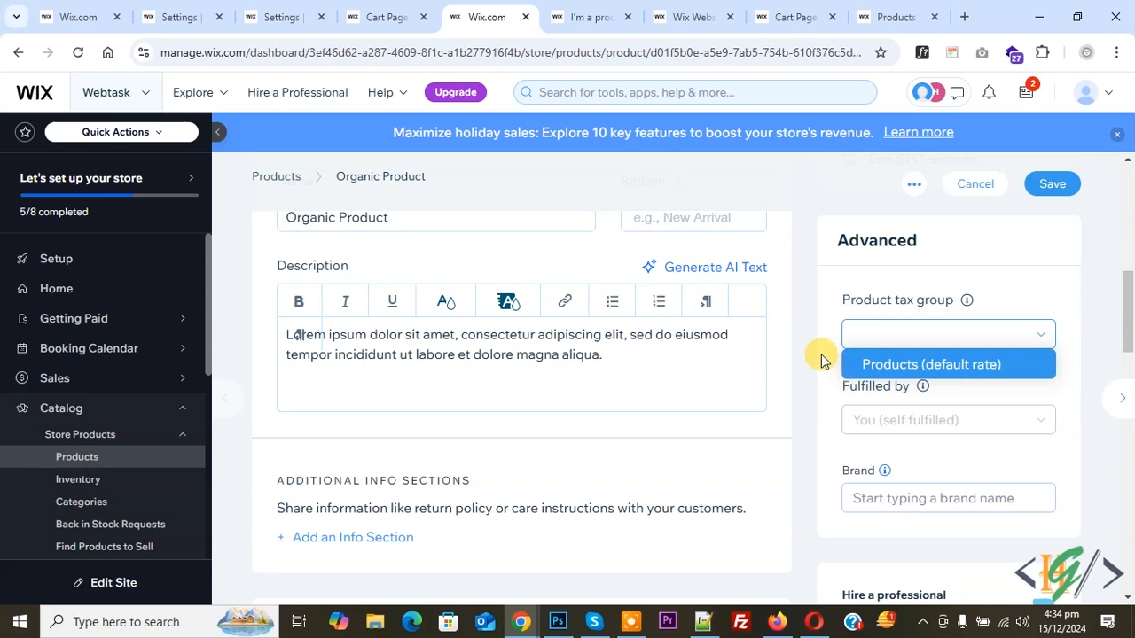
Return to the store's Tax settings and add a custom tax group named "Specific Tax".
{"action": "left_click", "coordinate": [307, 12]}
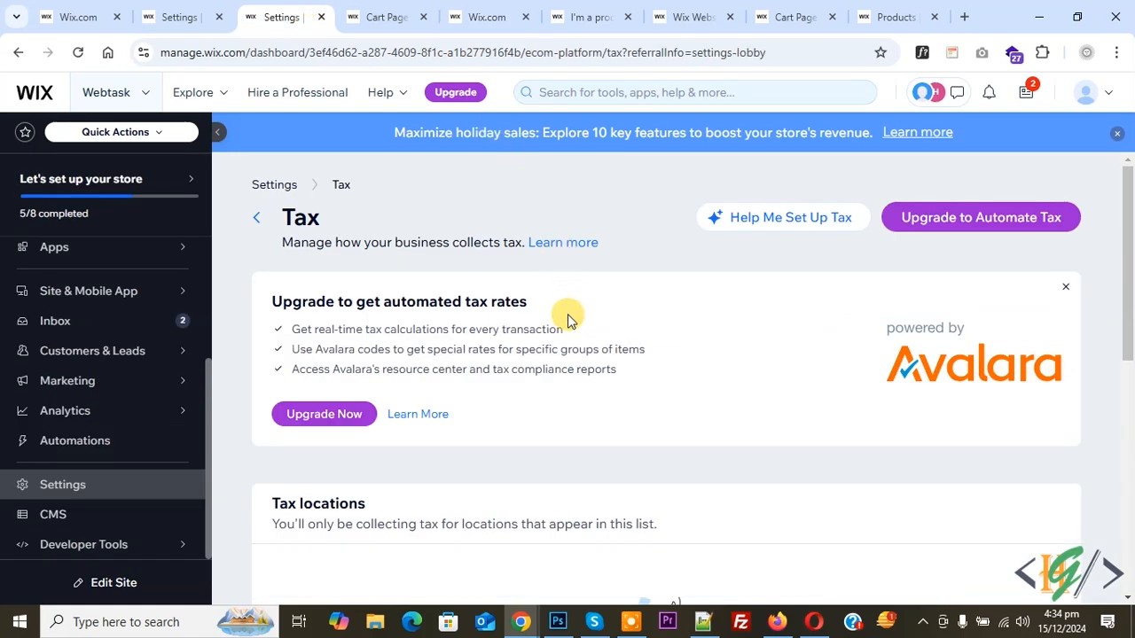
{"action": "scroll", "coordinate": [567, 319], "scroll_direction": "down", "scroll_amount": 6}
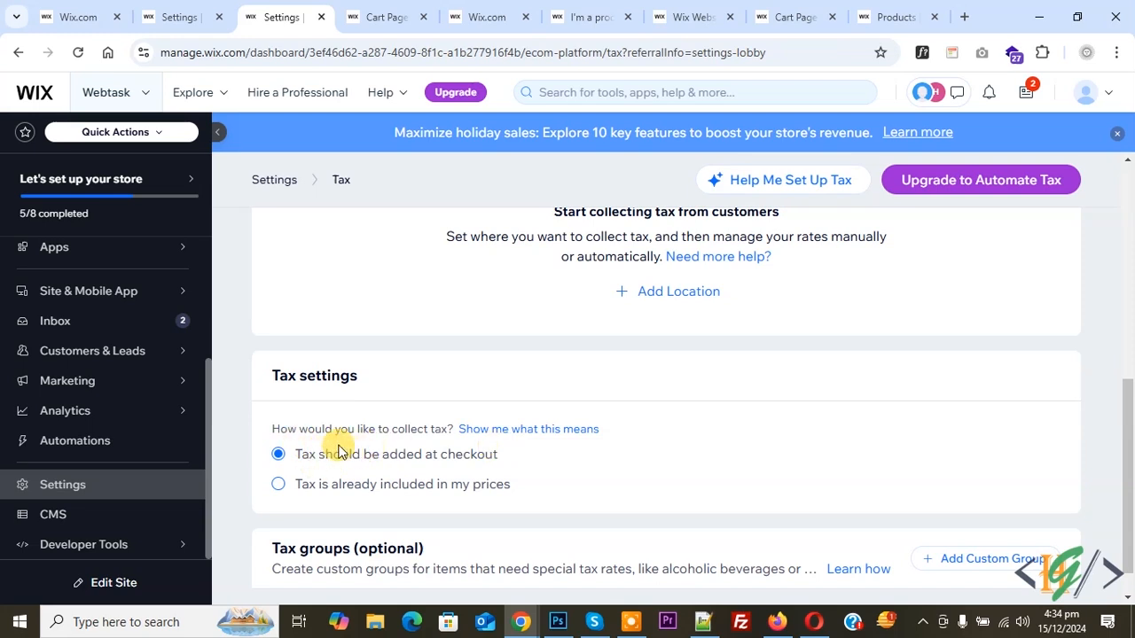
{"action": "scroll", "coordinate": [448, 442], "scroll_direction": "down", "scroll_amount": 1}
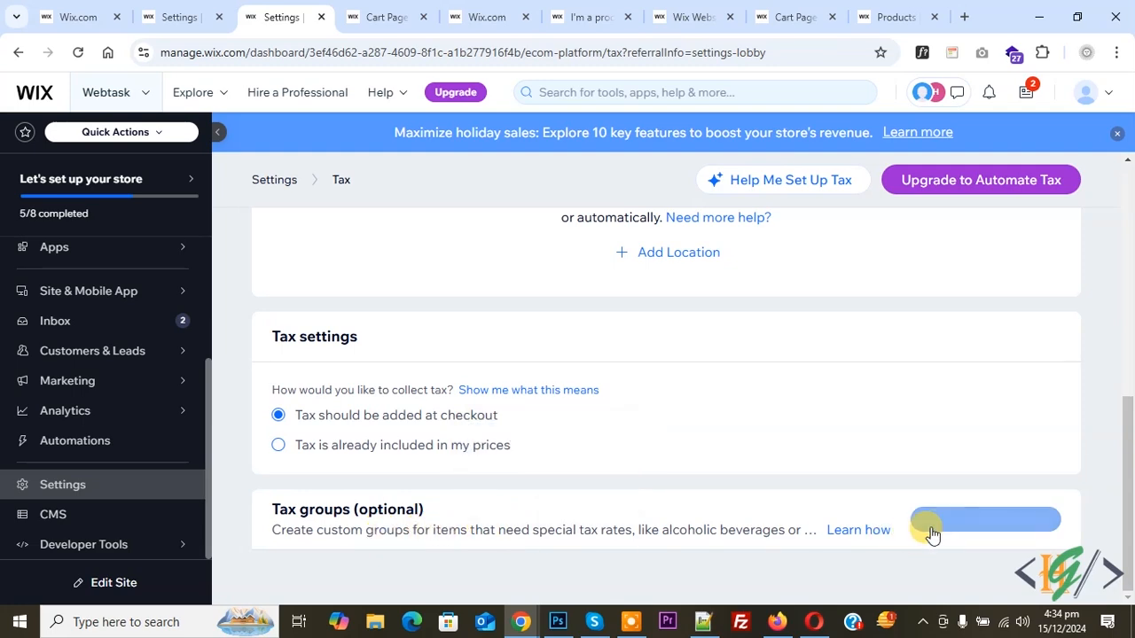
{"action": "left_click", "coordinate": [976, 520]}
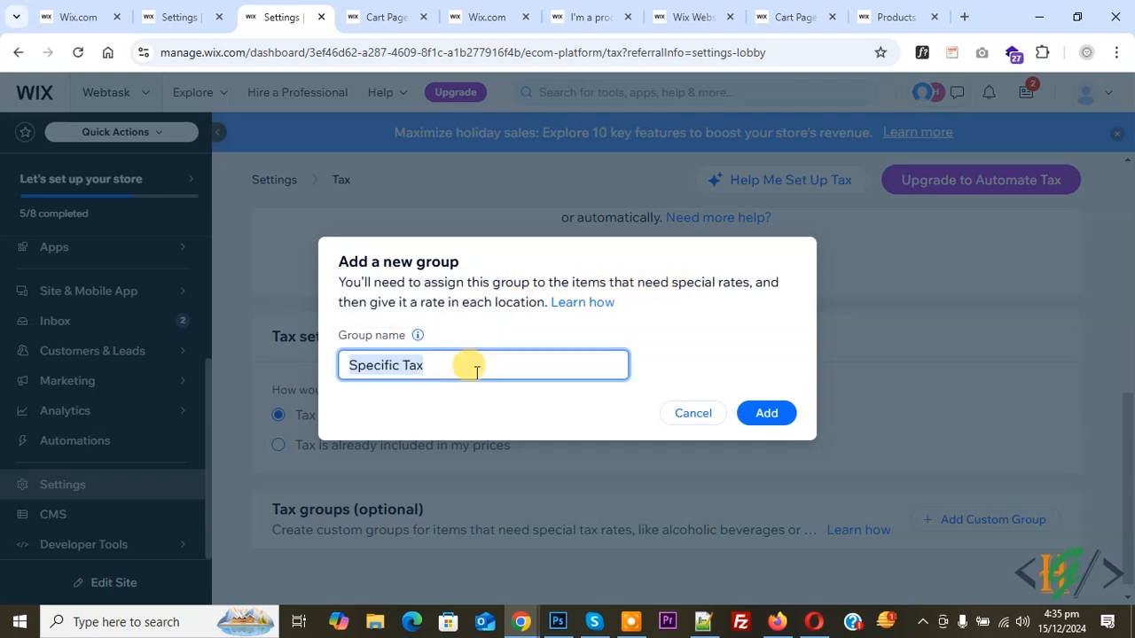
{"action": "mouse_move", "coordinate": [417, 336]}
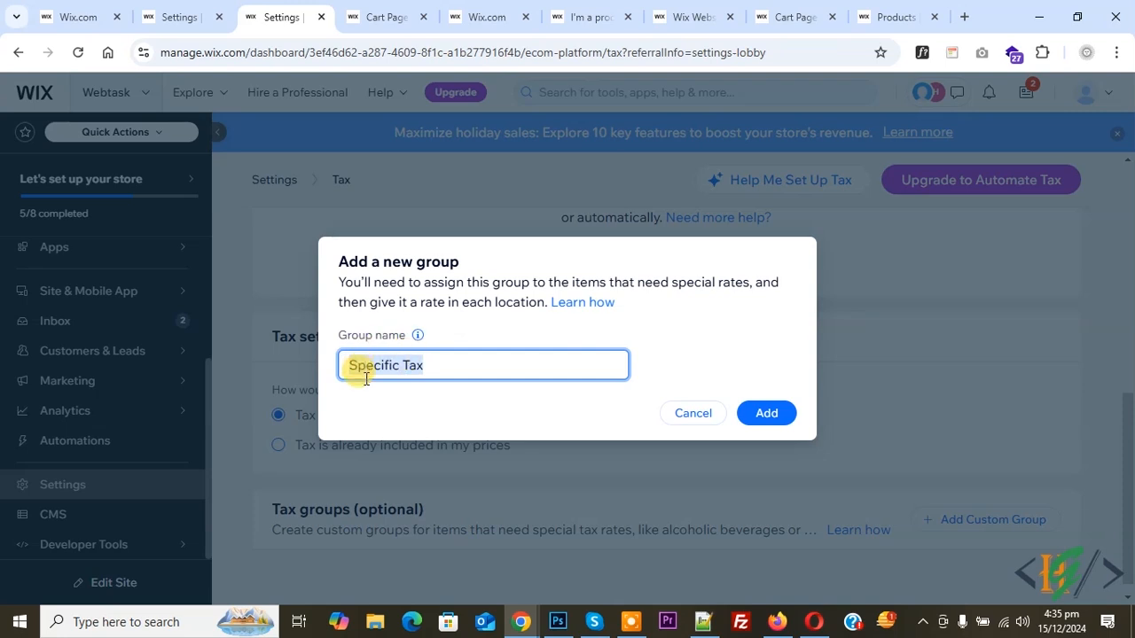
{"action": "left_click", "coordinate": [767, 418]}
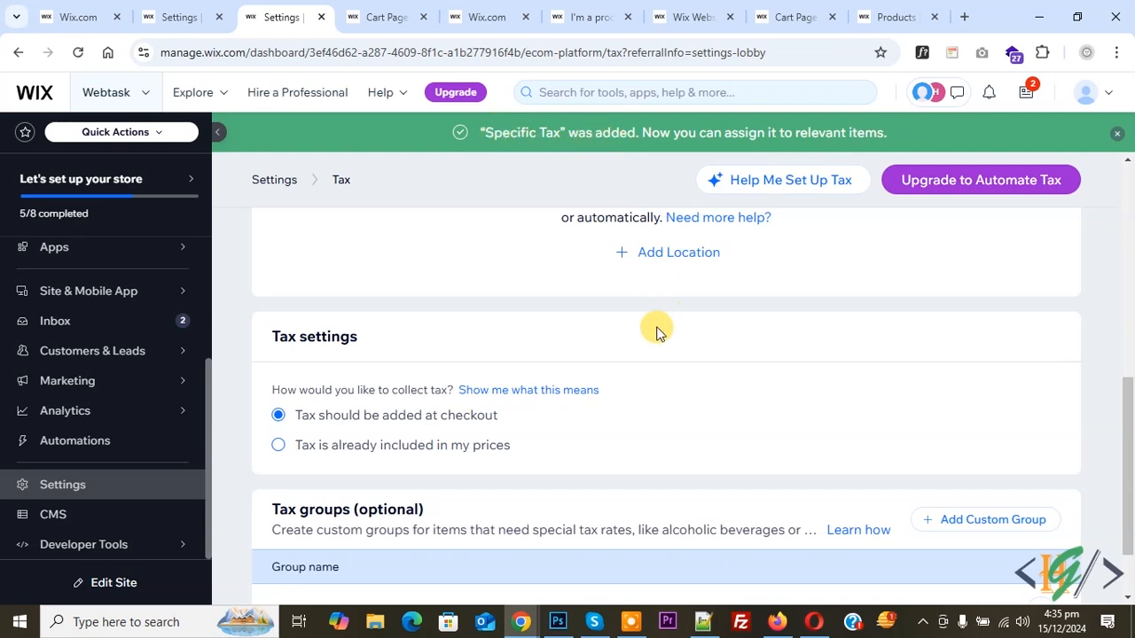
Assign the Organic Product to the Specific Tax group and save the selection.
{"action": "scroll", "coordinate": [656, 329], "scroll_direction": "down", "scroll_amount": 1}
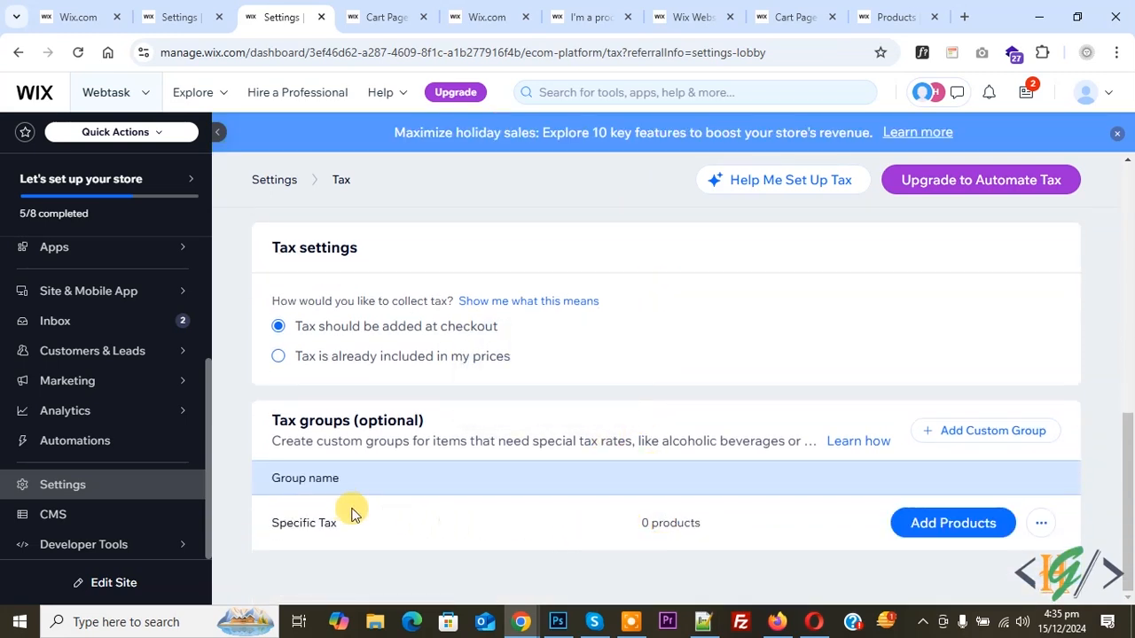
{"action": "left_click", "coordinate": [927, 523]}
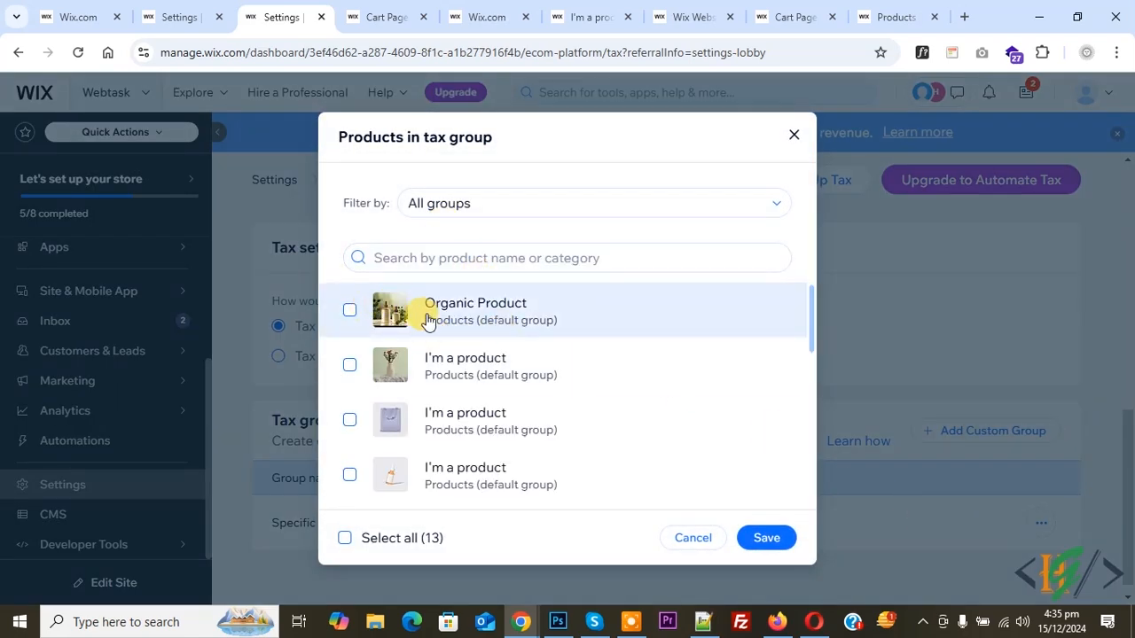
{"action": "left_click", "coordinate": [351, 314]}
{"action": "left_click", "coordinate": [774, 544]}
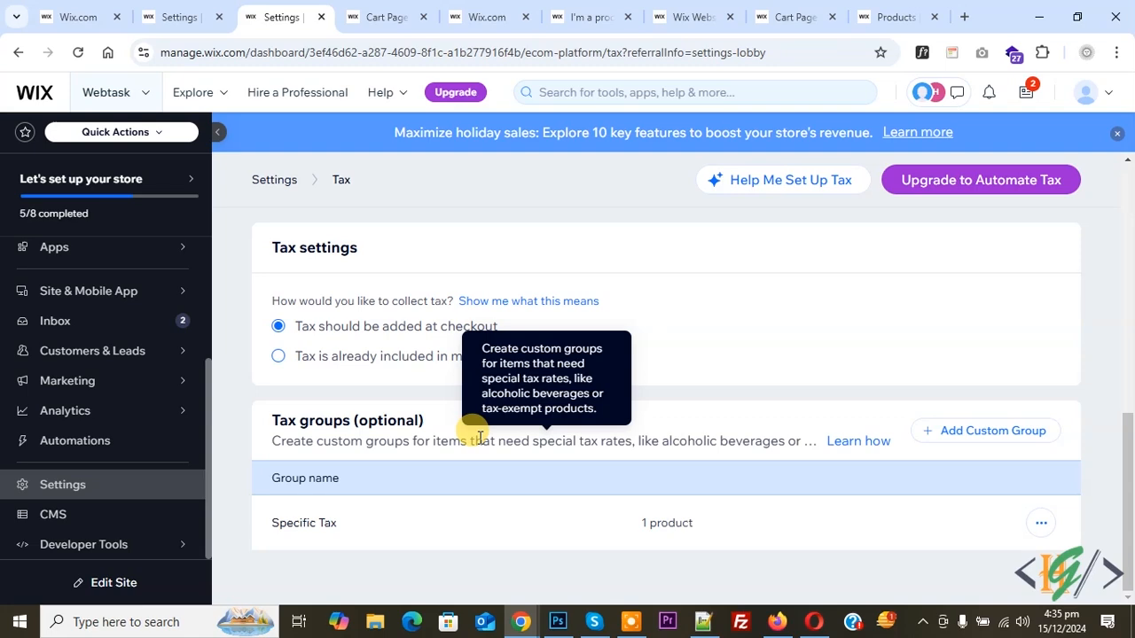
Add Pakistan as a tax location without setting up tax for each province individually.
{"action": "scroll", "coordinate": [515, 502], "scroll_direction": "up", "scroll_amount": 4}
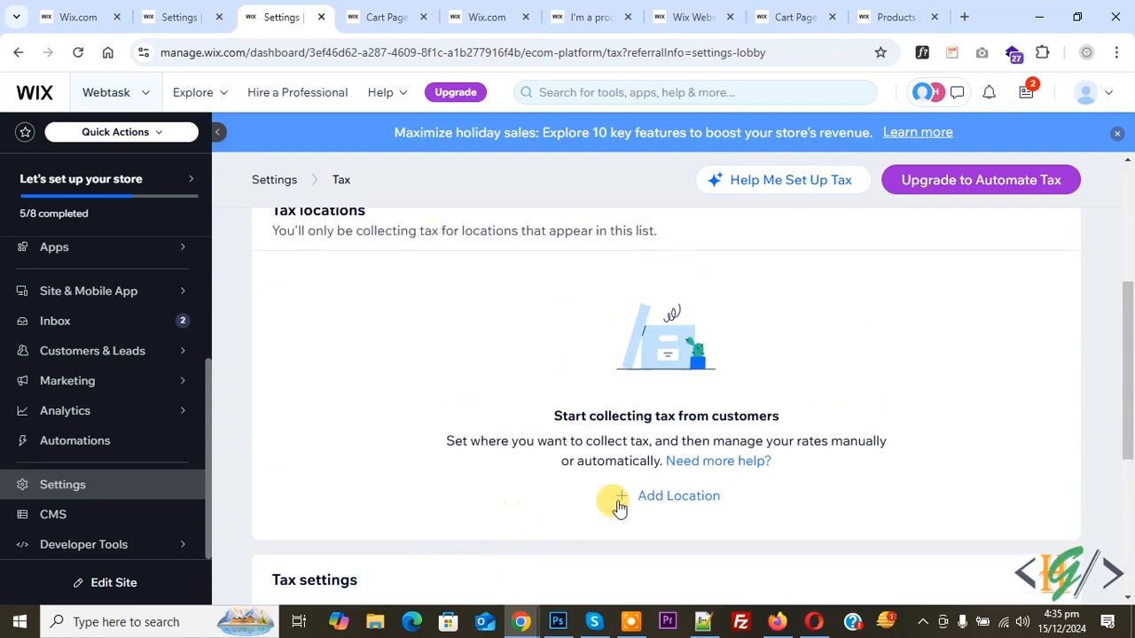
{"action": "left_click", "coordinate": [680, 499]}
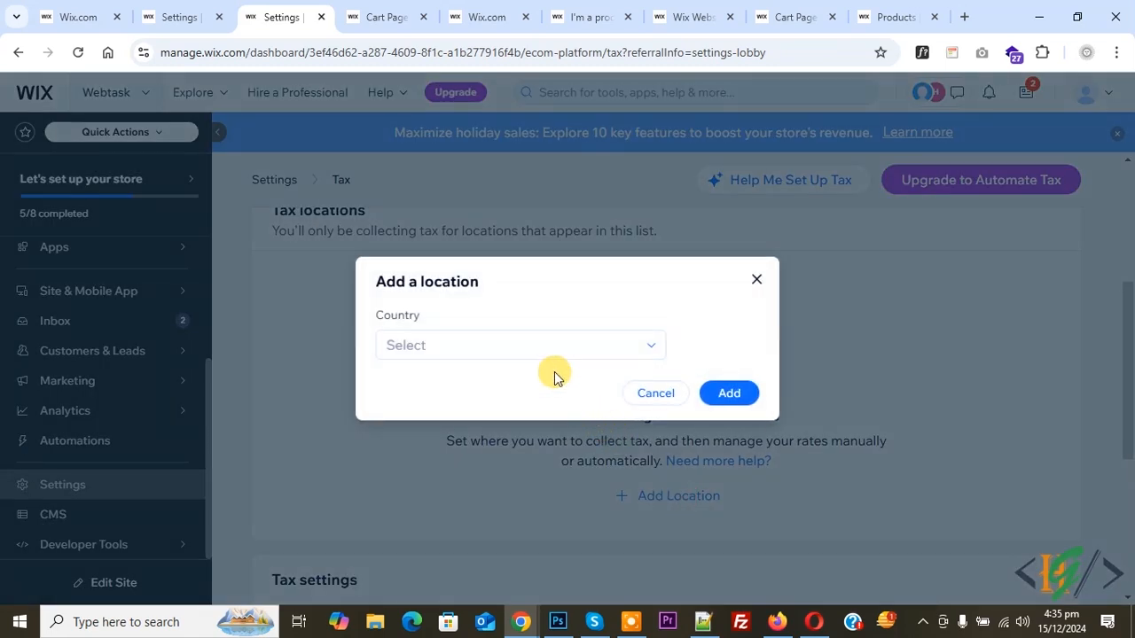
{"action": "left_click", "coordinate": [487, 351]}
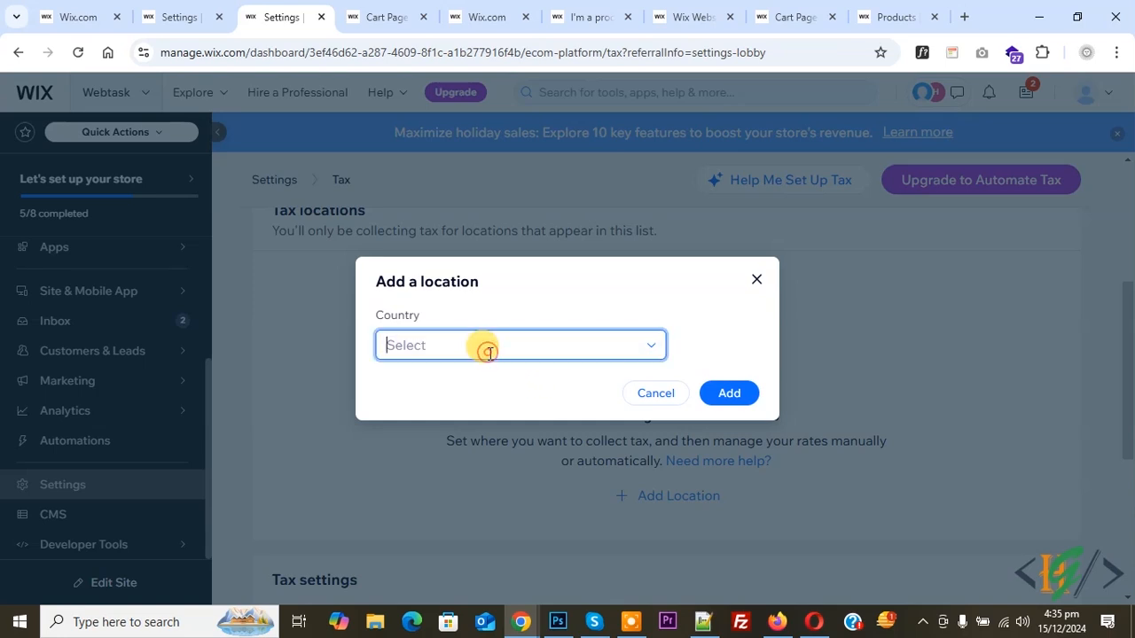
{"action": "type", "text": "Pakistan"}
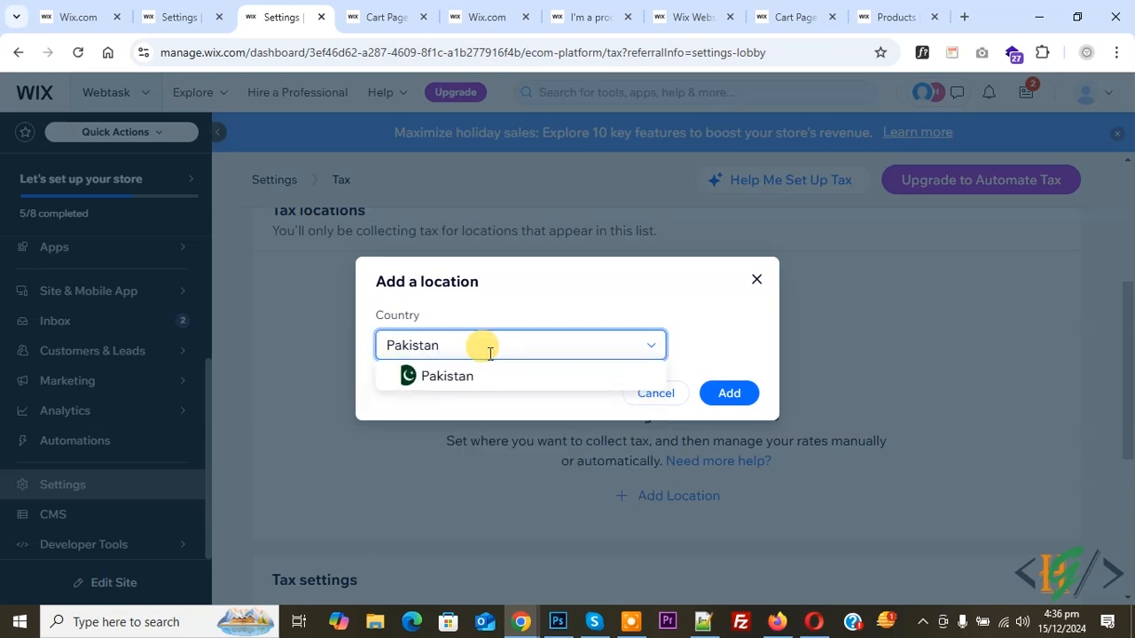
{"action": "left_click", "coordinate": [447, 376]}
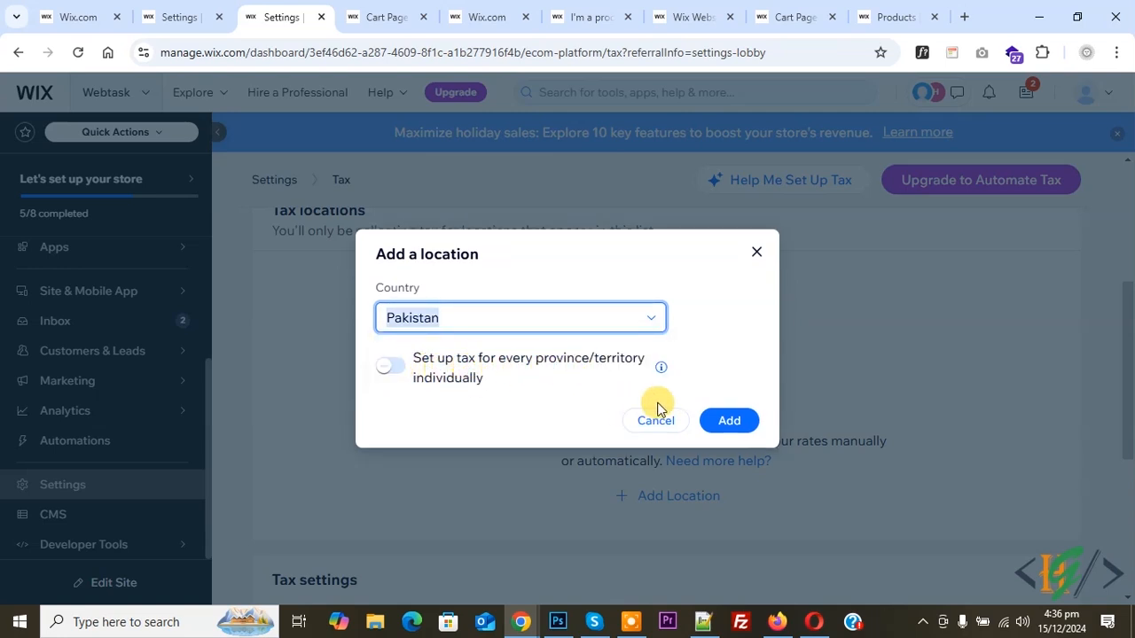
{"action": "left_click", "coordinate": [727, 419]}
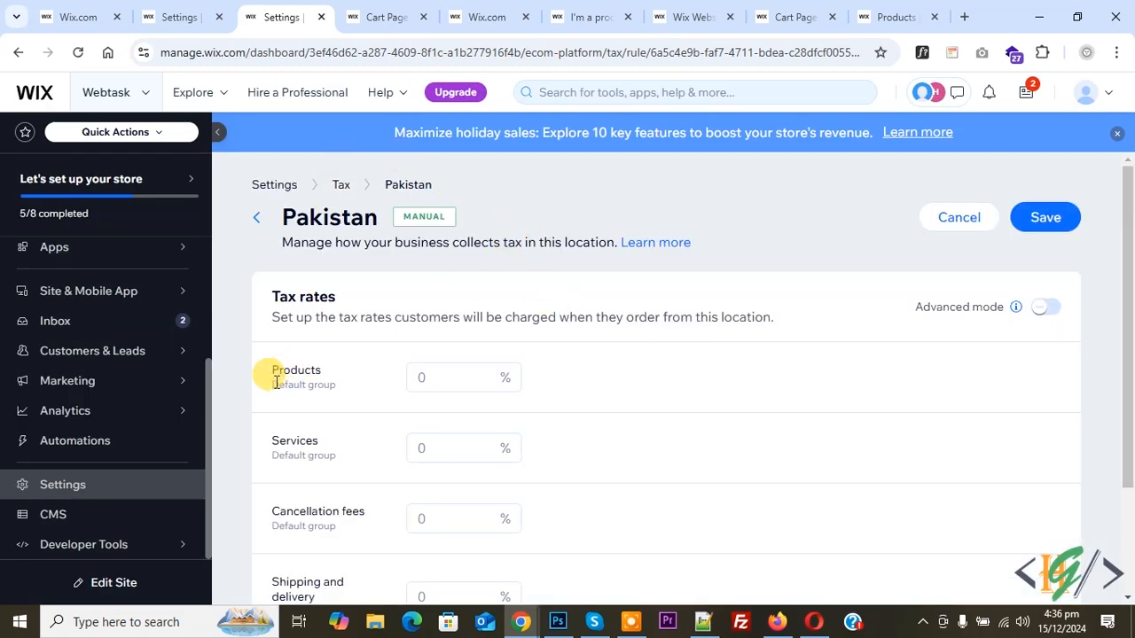
Set Pakistan's tax rate for the Specific Tax group to 10%.
{"action": "left_click_drag", "start_coordinate": [278, 383], "coordinate": [301, 370]}
{"action": "scroll", "coordinate": [304, 375], "scroll_direction": "down", "scroll_amount": 2}
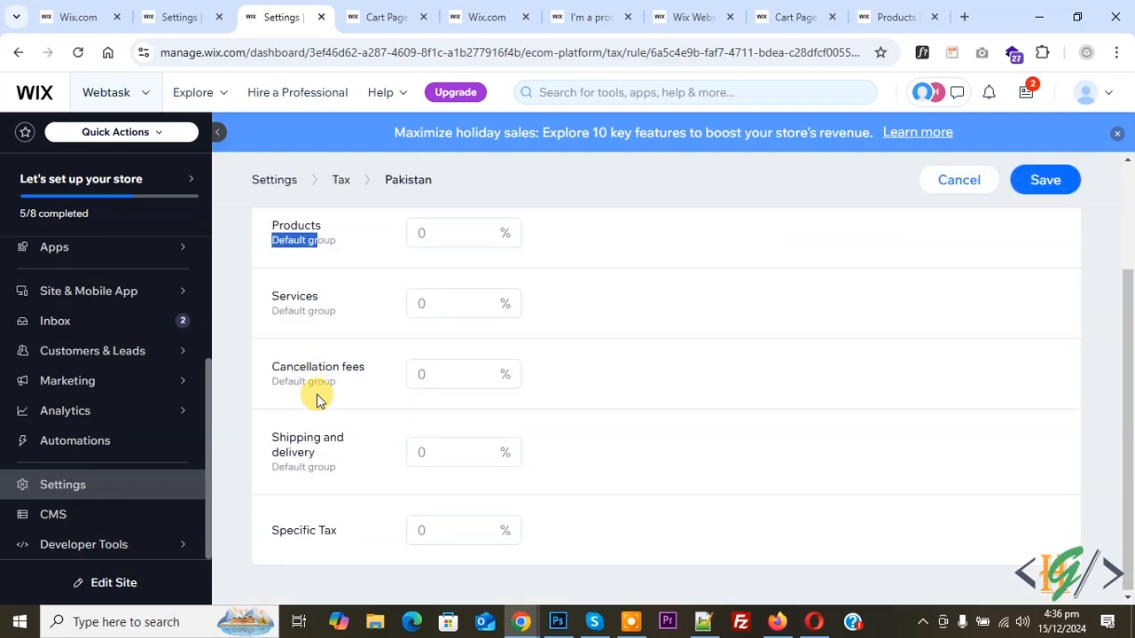
{"action": "left_click_drag", "start_coordinate": [292, 531], "coordinate": [333, 530]}
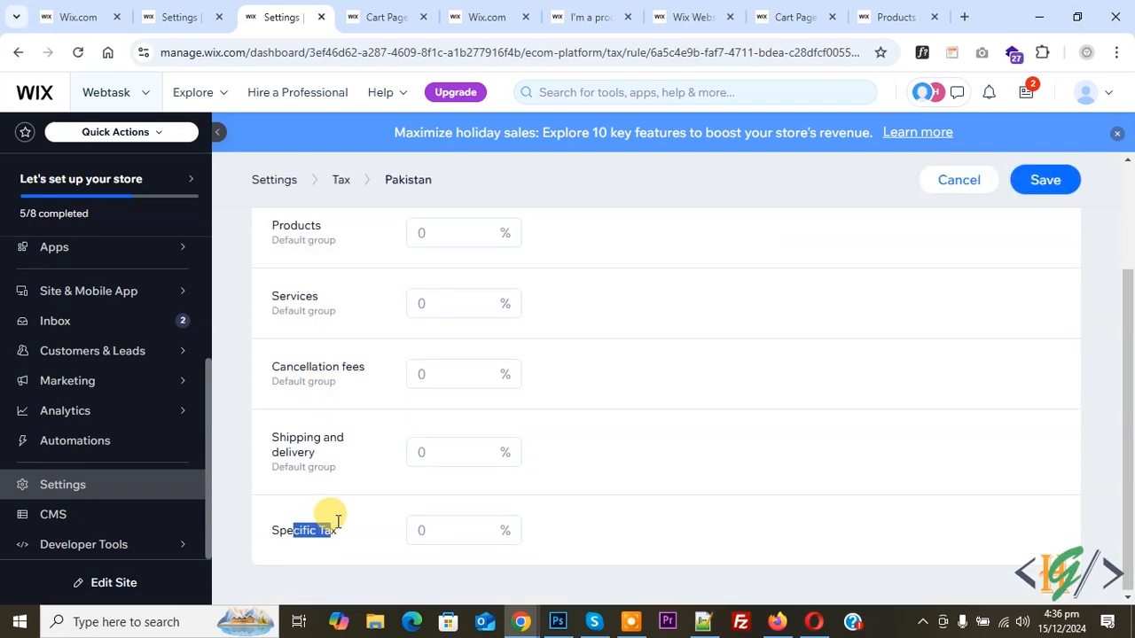
{"action": "scroll", "coordinate": [373, 352], "scroll_direction": "up", "scroll_amount": 2}
{"action": "scroll", "coordinate": [374, 354], "scroll_direction": "down", "scroll_amount": 2}
{"action": "left_click", "coordinate": [425, 531]}
{"action": "type", "text": "10"}
Set Pakistan's tax rate for the default Products group to 5%.
{"action": "scroll", "coordinate": [372, 456], "scroll_direction": "up", "scroll_amount": 4}
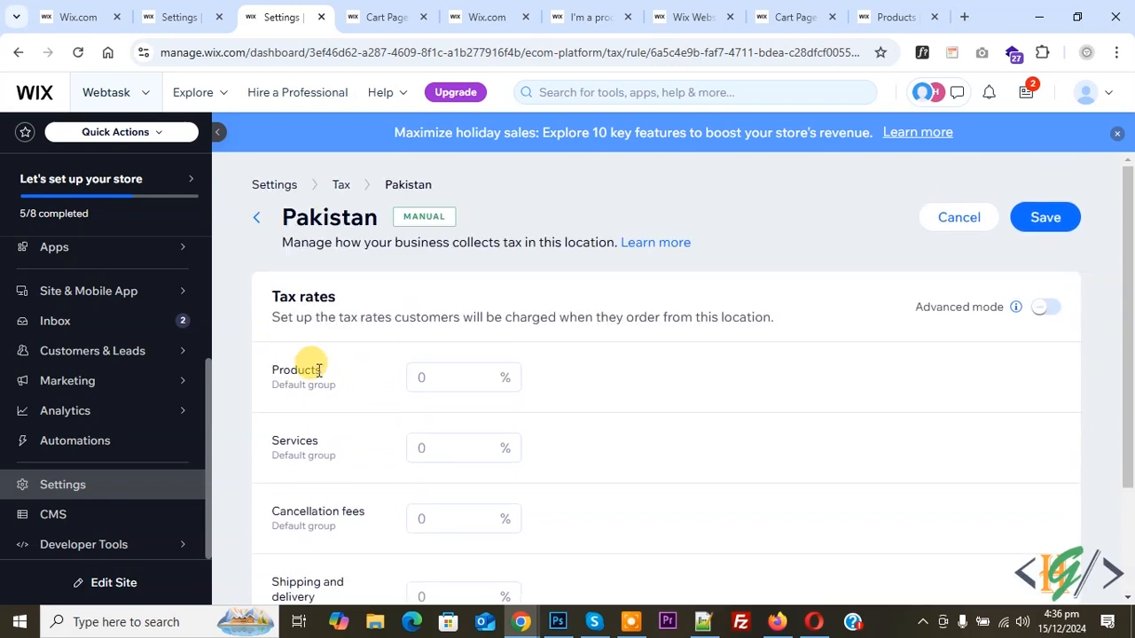
{"action": "left_click", "coordinate": [428, 376]}
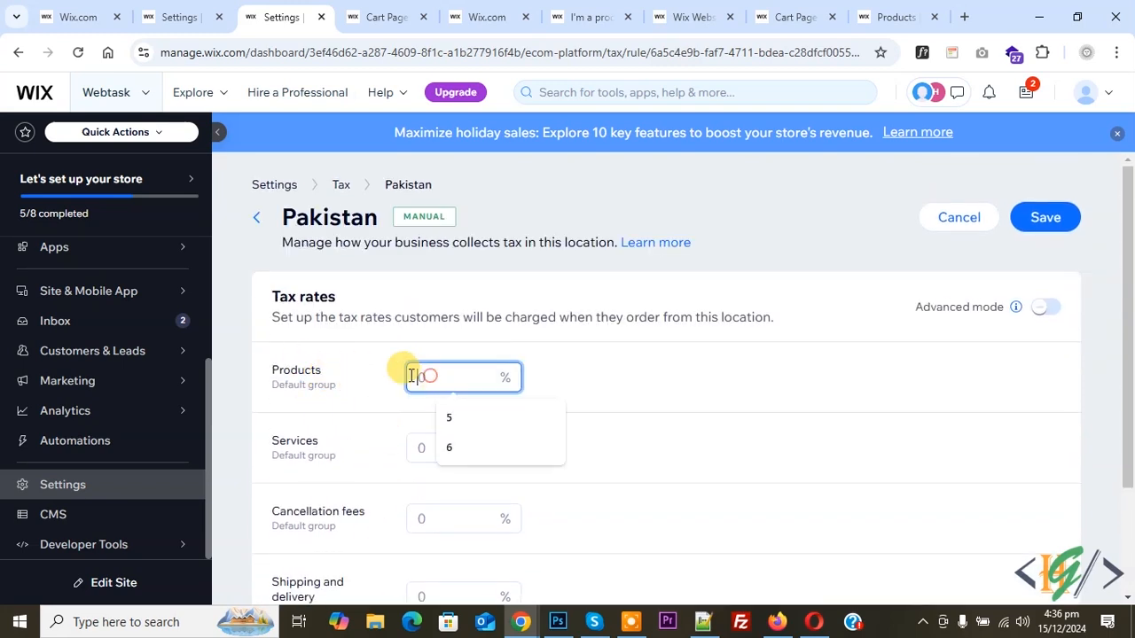
{"action": "key", "text": "Escape"}
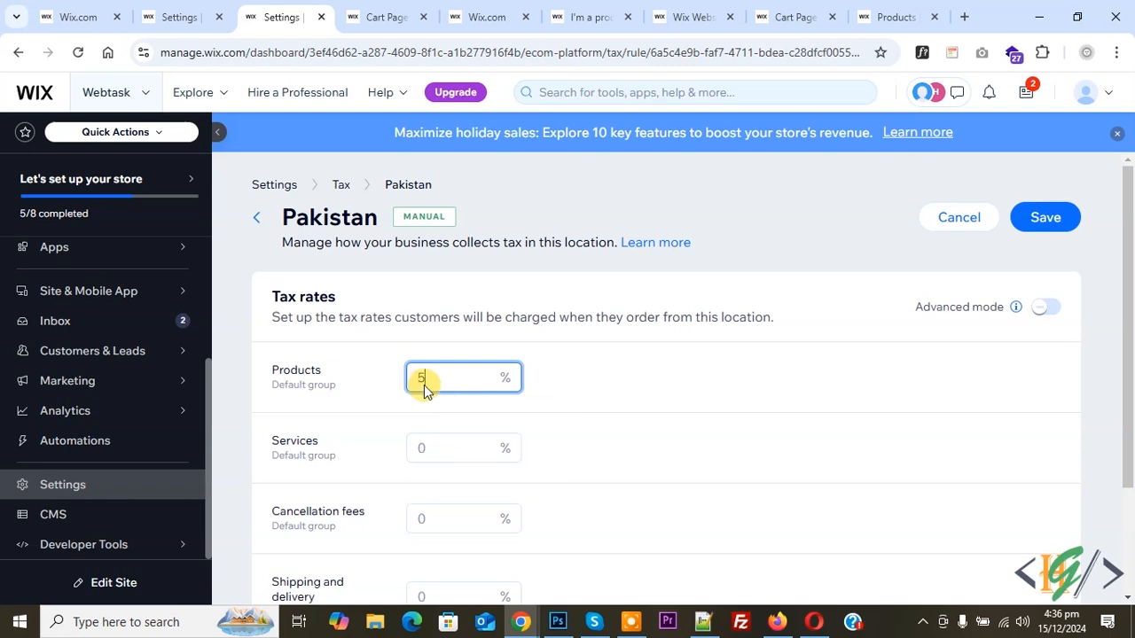
Turn on advanced mode for Pakistan's tax rates with the default groups' rates named "Tax", and save the location.
{"action": "left_click", "coordinate": [1044, 307]}
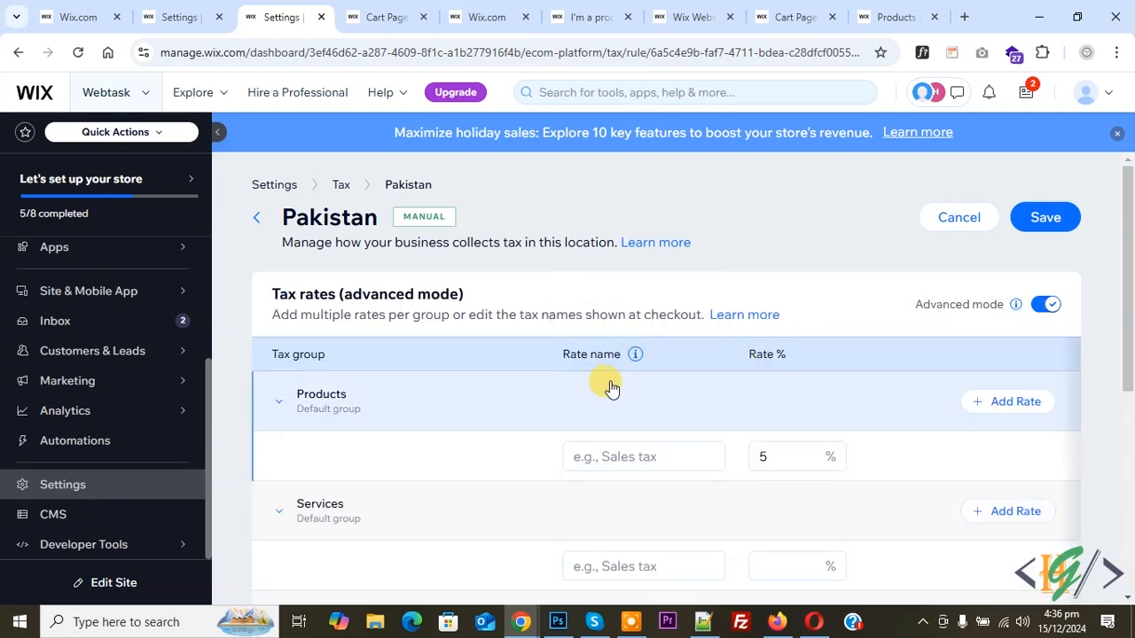
{"action": "scroll", "coordinate": [603, 420], "scroll_direction": "down", "scroll_amount": 1}
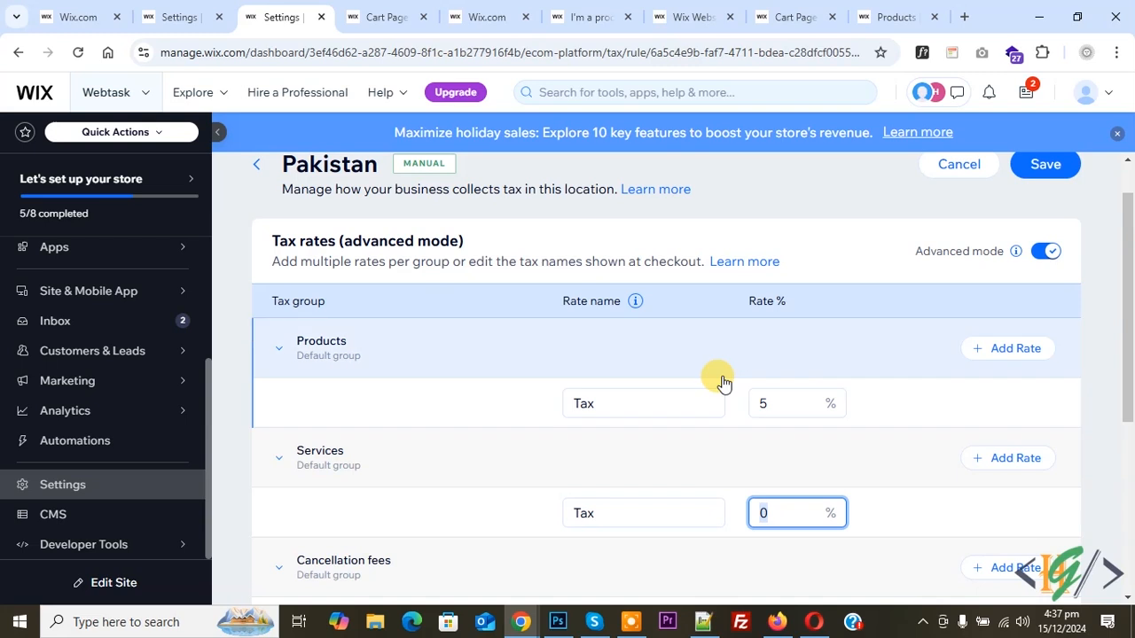
{"action": "scroll", "coordinate": [679, 375], "scroll_direction": "down", "scroll_amount": 4}
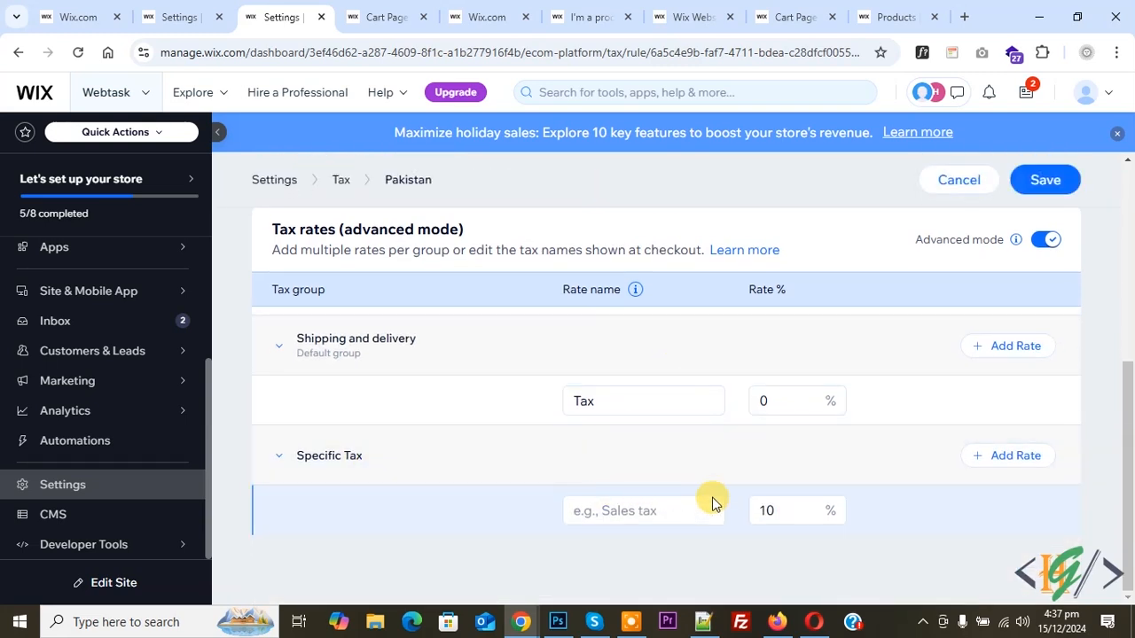
{"action": "scroll", "coordinate": [573, 385], "scroll_direction": "up", "scroll_amount": 2}
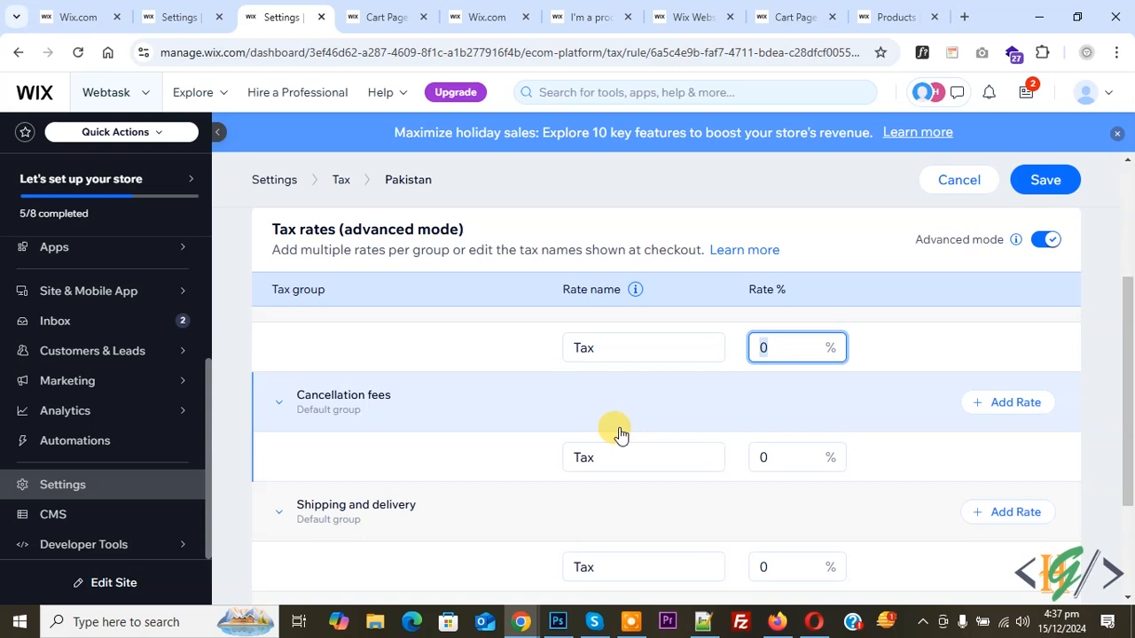
{"action": "left_click", "coordinate": [1034, 189]}
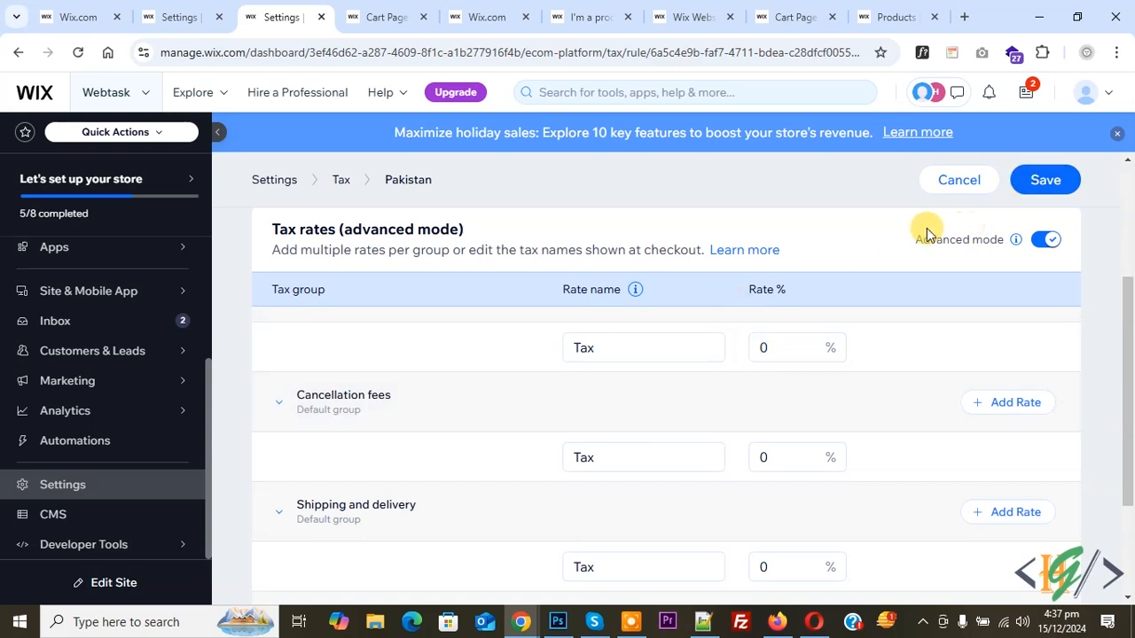
{"action": "left_click", "coordinate": [1011, 185]}
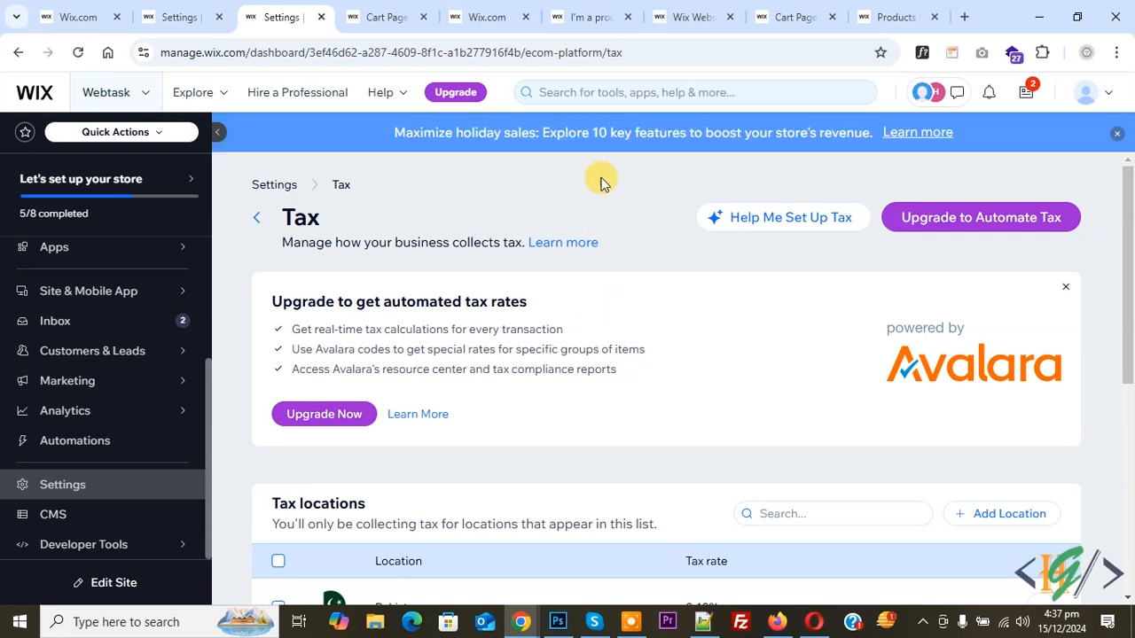
Start adding another tax location and open its country selection.
{"action": "scroll", "coordinate": [667, 263], "scroll_direction": "down", "scroll_amount": 2}
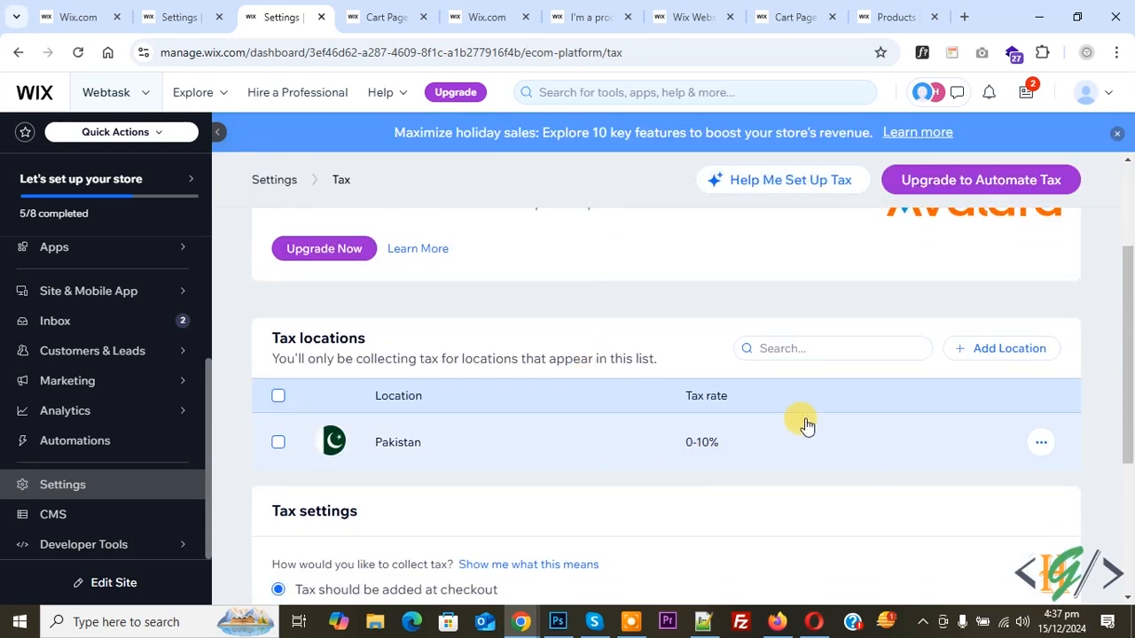
{"action": "left_click", "coordinate": [990, 353]}
{"action": "left_click", "coordinate": [449, 354]}
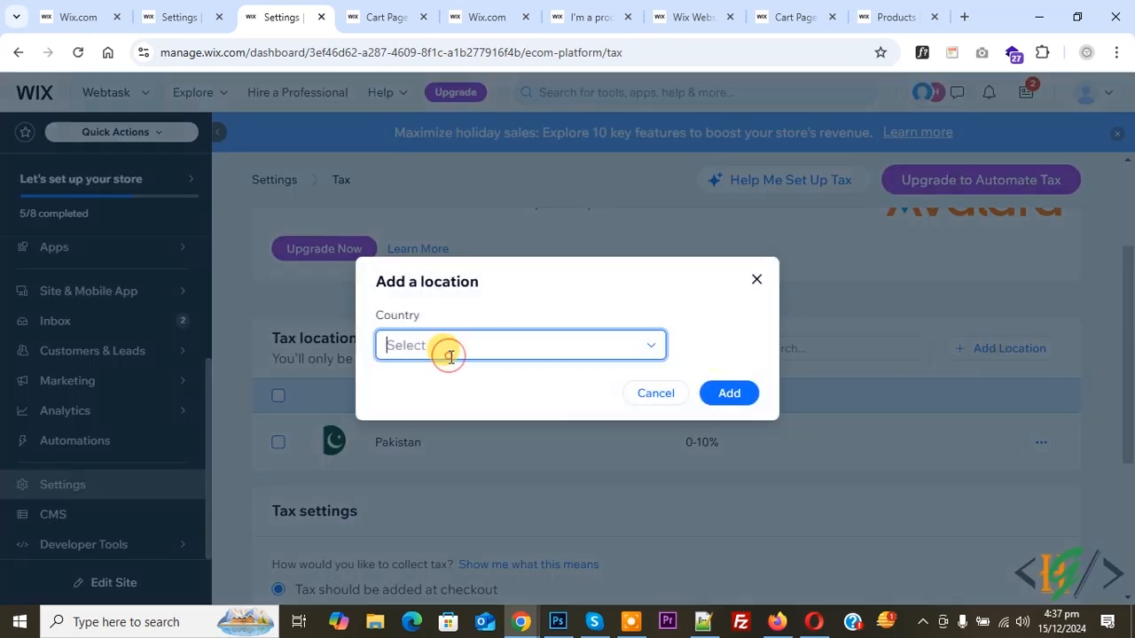
{"action": "type", "text": "United"}
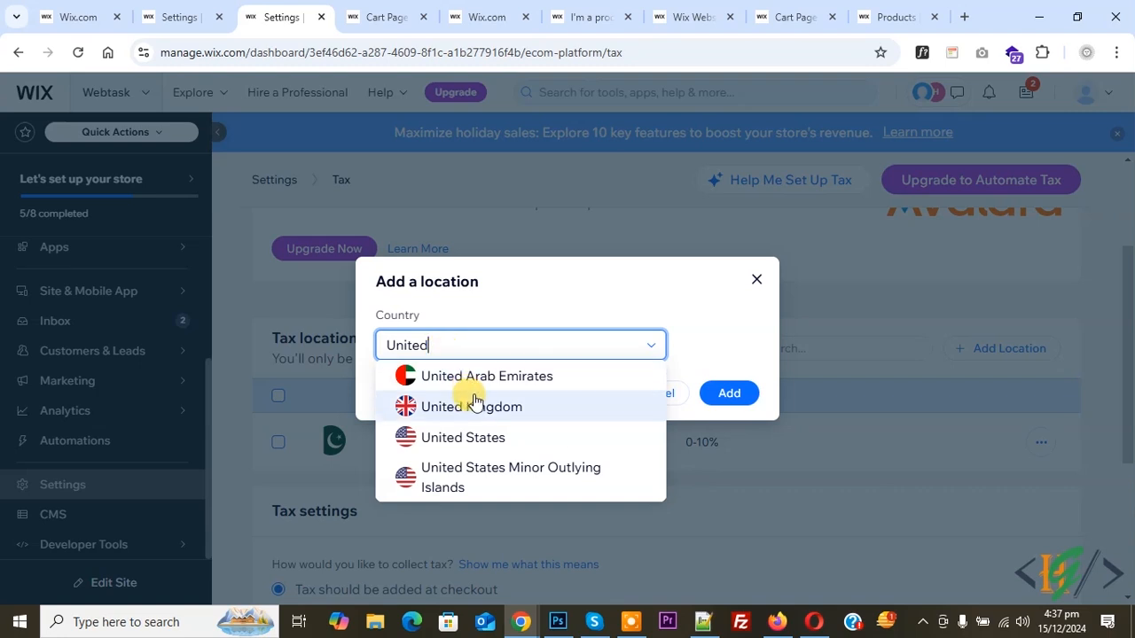
{"action": "key", "text": "BackSpace"}
{"action": "key", "text": "BackSpace"}
{"action": "key", "text": "BackSpace"}
{"action": "key", "text": "BackSpace"}
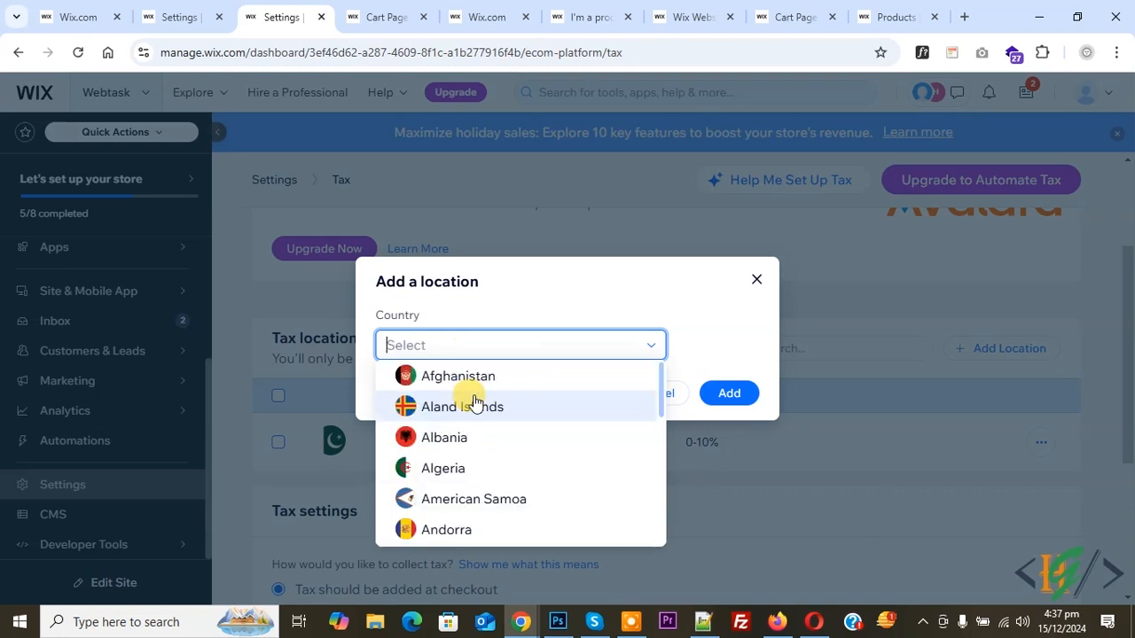
Add Germany as a tax location without setting up tax for every state individually.
{"action": "type", "text": "Germa"}
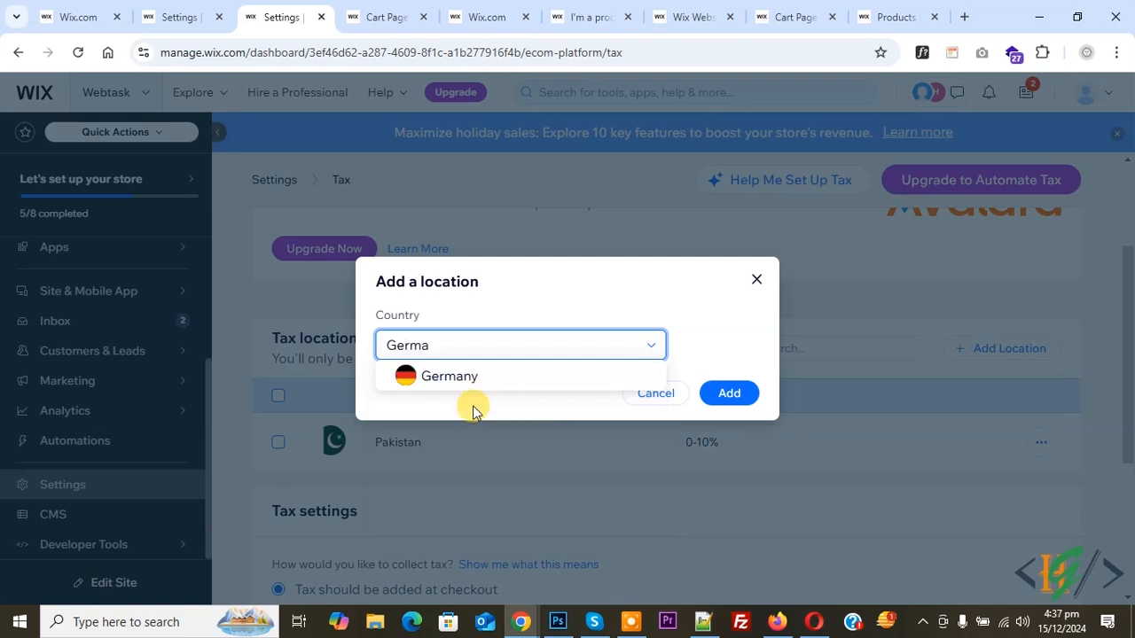
{"action": "left_click", "coordinate": [424, 376]}
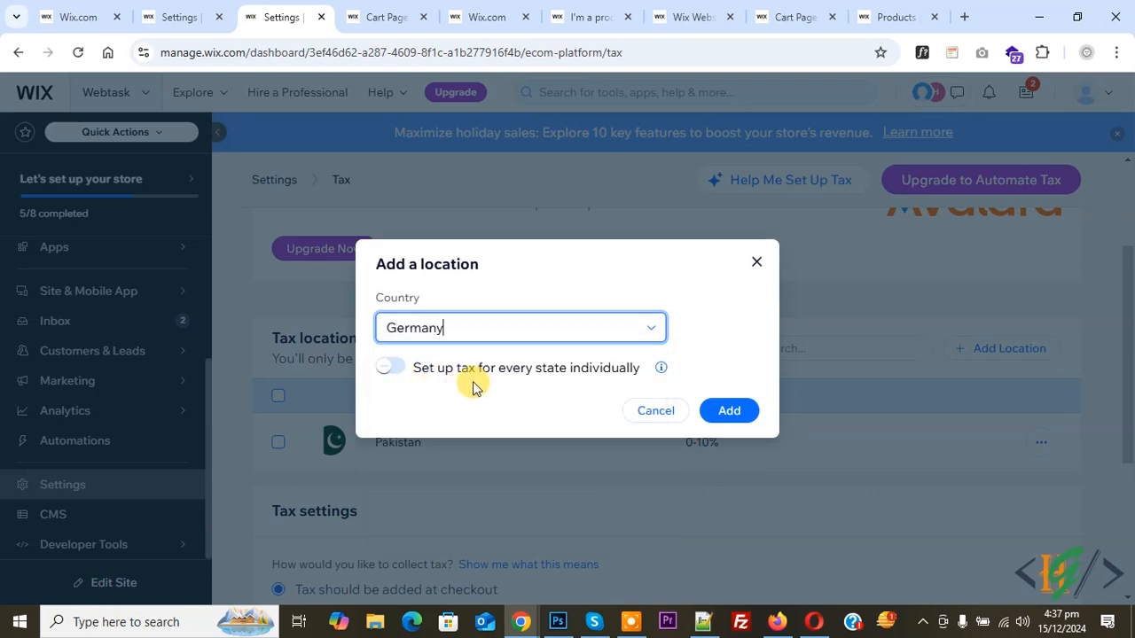
{"action": "left_click", "coordinate": [424, 390]}
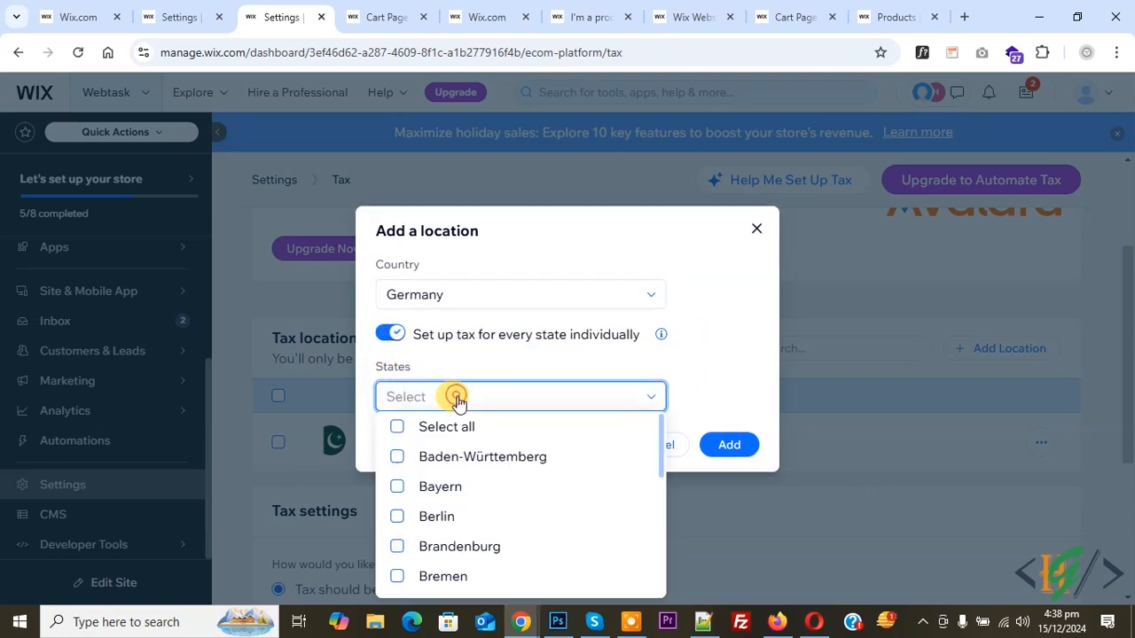
{"action": "left_click", "coordinate": [390, 334]}
{"action": "left_click", "coordinate": [727, 410]}
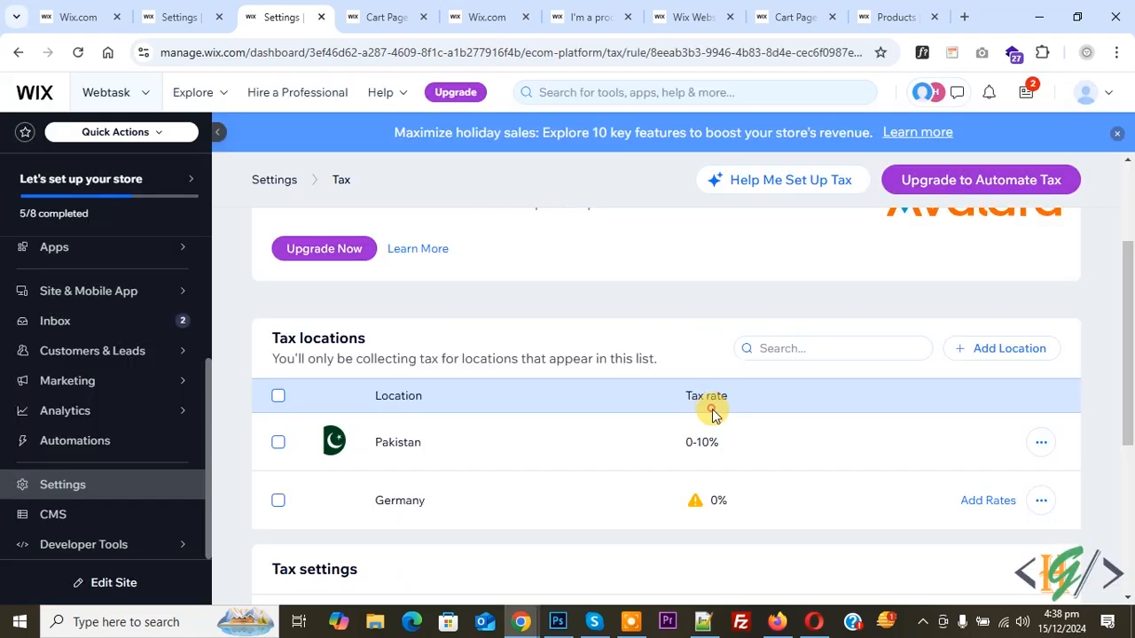
Set Germany's tax rate for the Specific Tax group to 20%.
{"action": "left_click", "coordinate": [405, 499]}
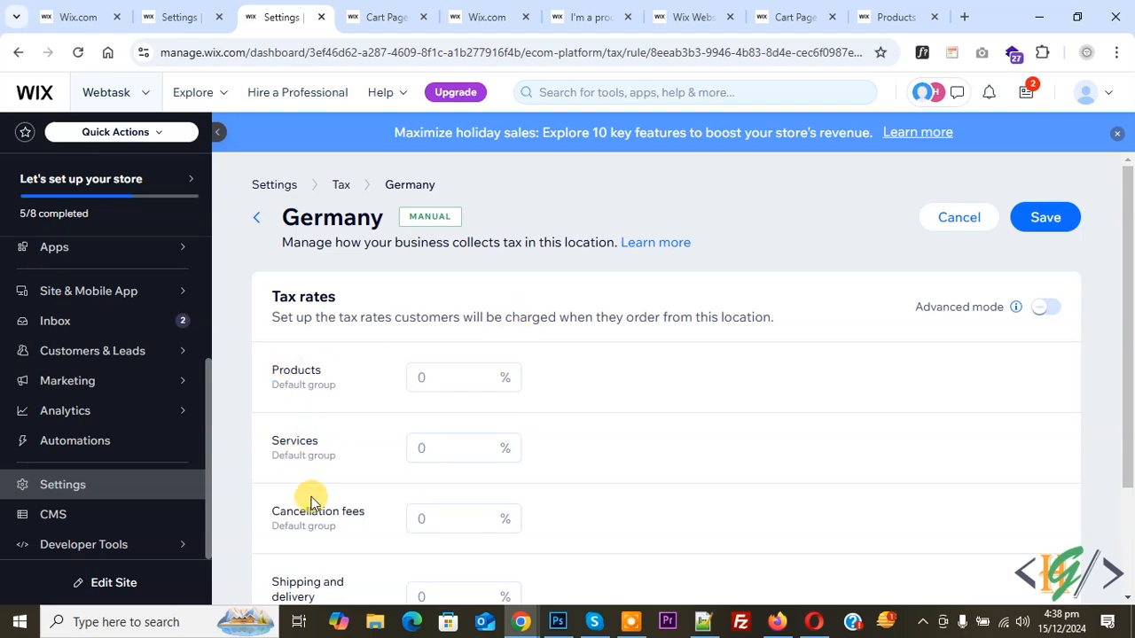
{"action": "scroll", "coordinate": [306, 501], "scroll_direction": "down", "scroll_amount": 3}
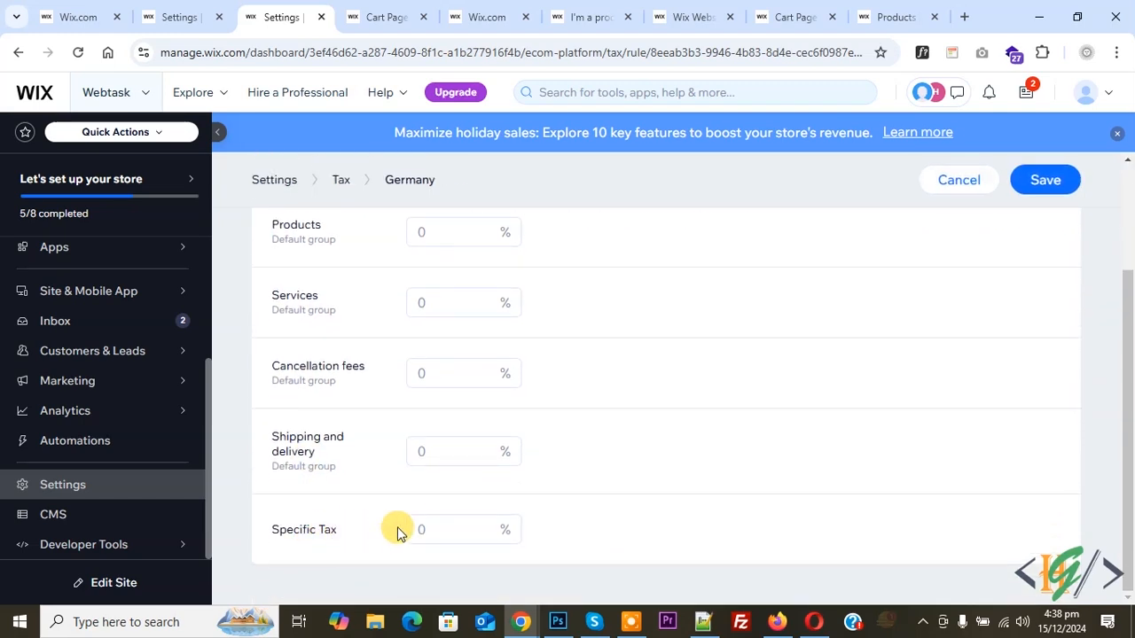
{"action": "left_click", "coordinate": [425, 527]}
{"action": "type", "text": "20"}
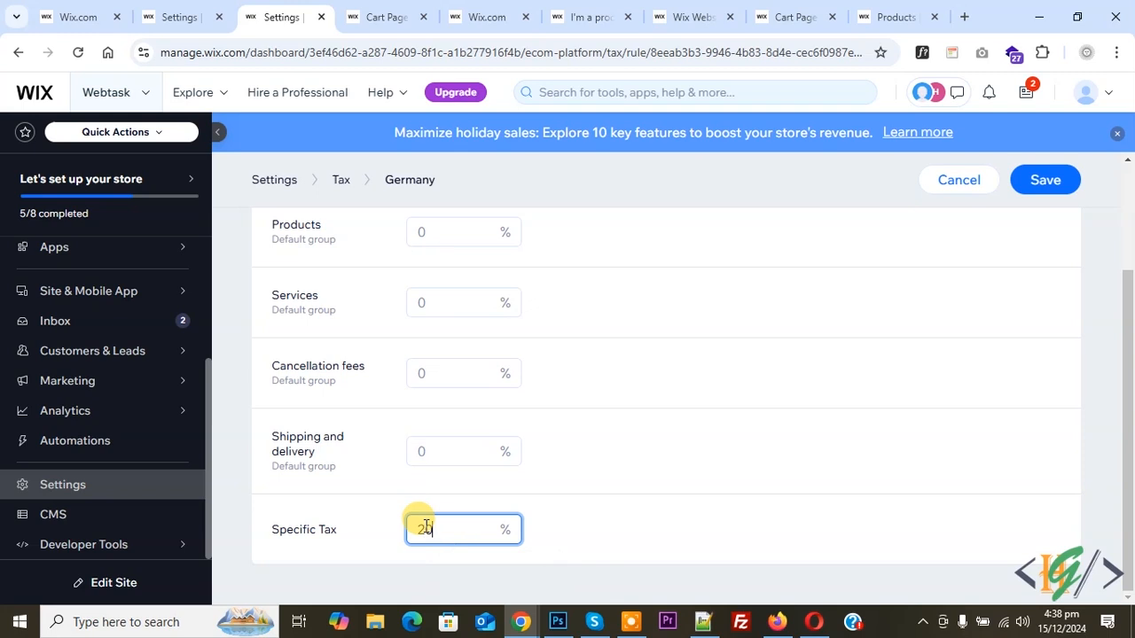
Set Germany's tax rate for the default Products group to 15% and save the location.
{"action": "scroll", "coordinate": [349, 514], "scroll_direction": "up", "scroll_amount": 2}
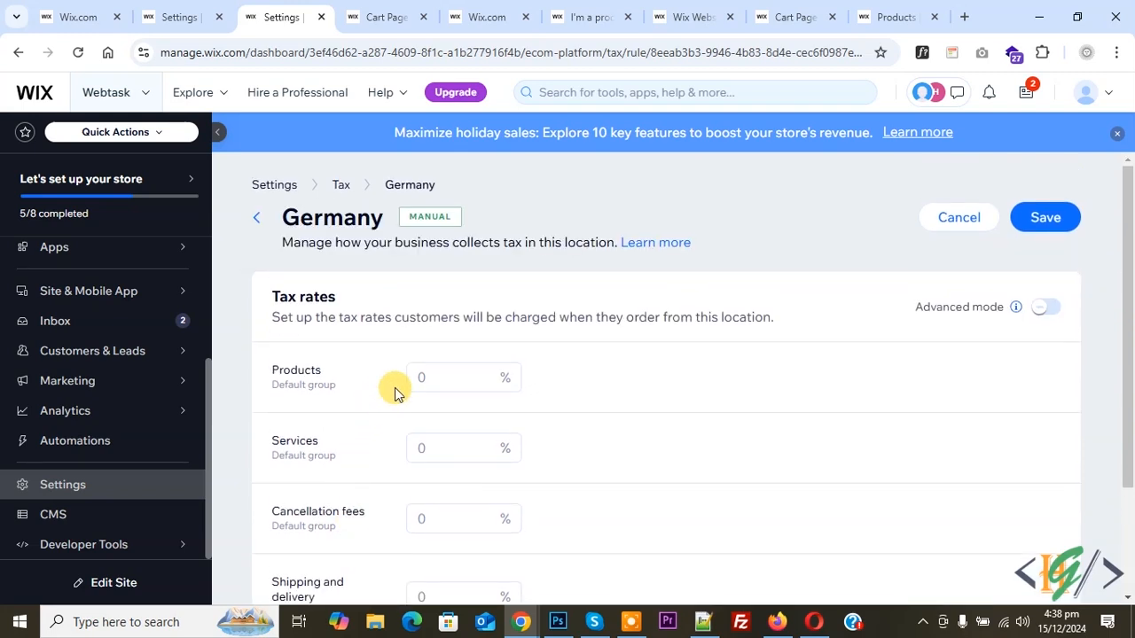
{"action": "left_click", "coordinate": [415, 378]}
{"action": "type", "text": "15"}
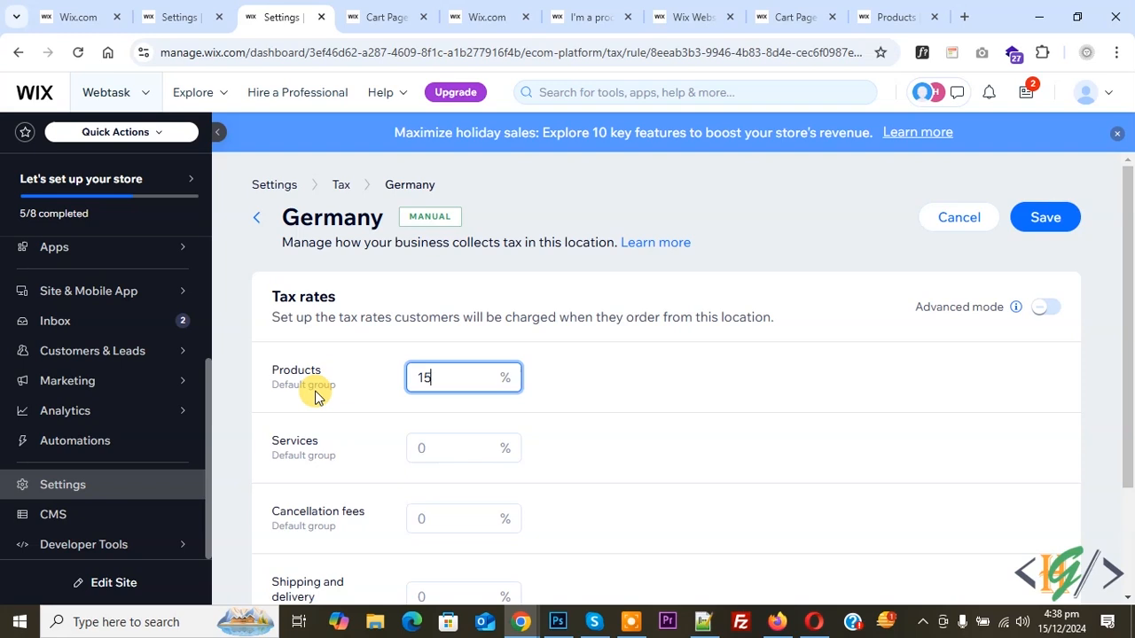
{"action": "left_click", "coordinate": [412, 447]}
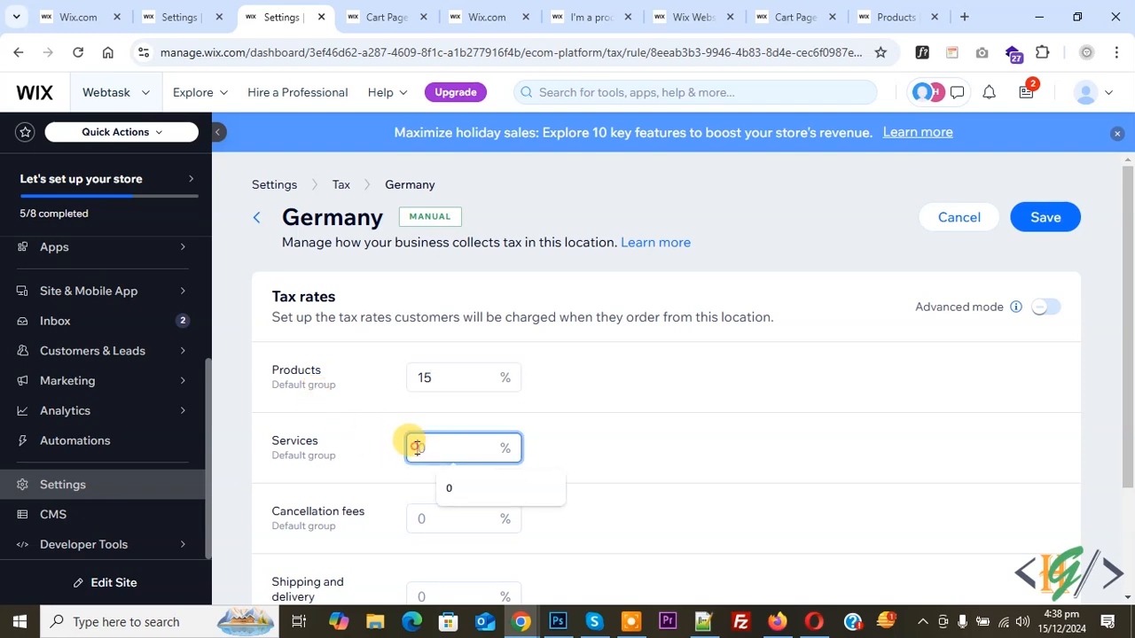
{"action": "key", "text": "Tab"}
{"action": "key", "text": "Tab"}
{"action": "left_click", "coordinate": [1044, 180]}
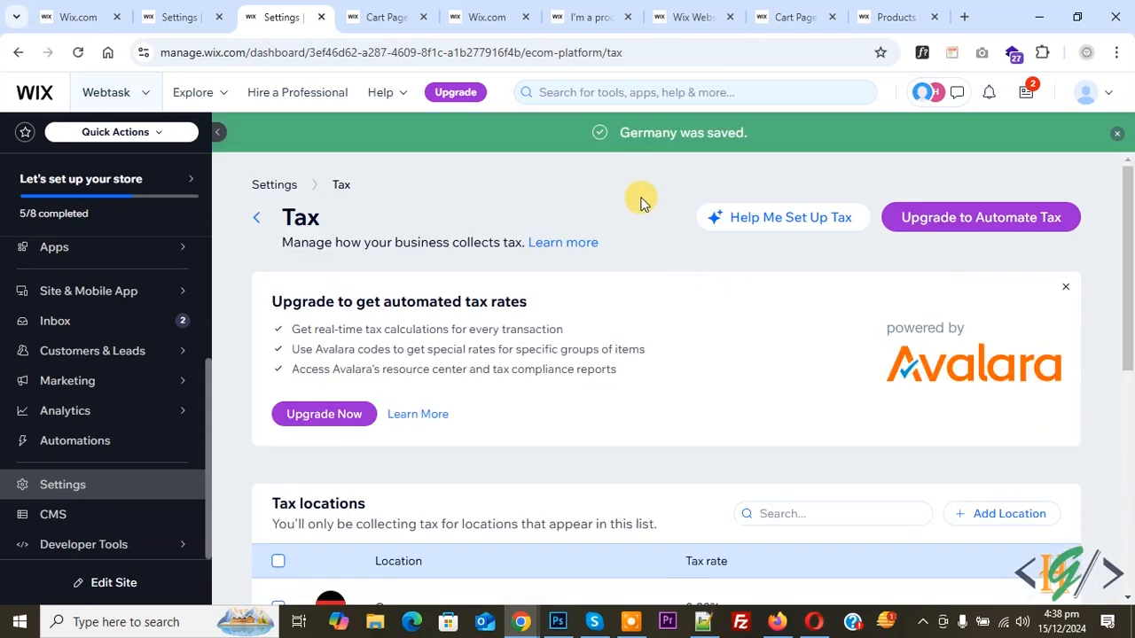
Switch to the store's cart page, reload it and increase the Organic Product quantity to 3.
{"action": "scroll", "coordinate": [504, 279], "scroll_direction": "down", "scroll_amount": 6}
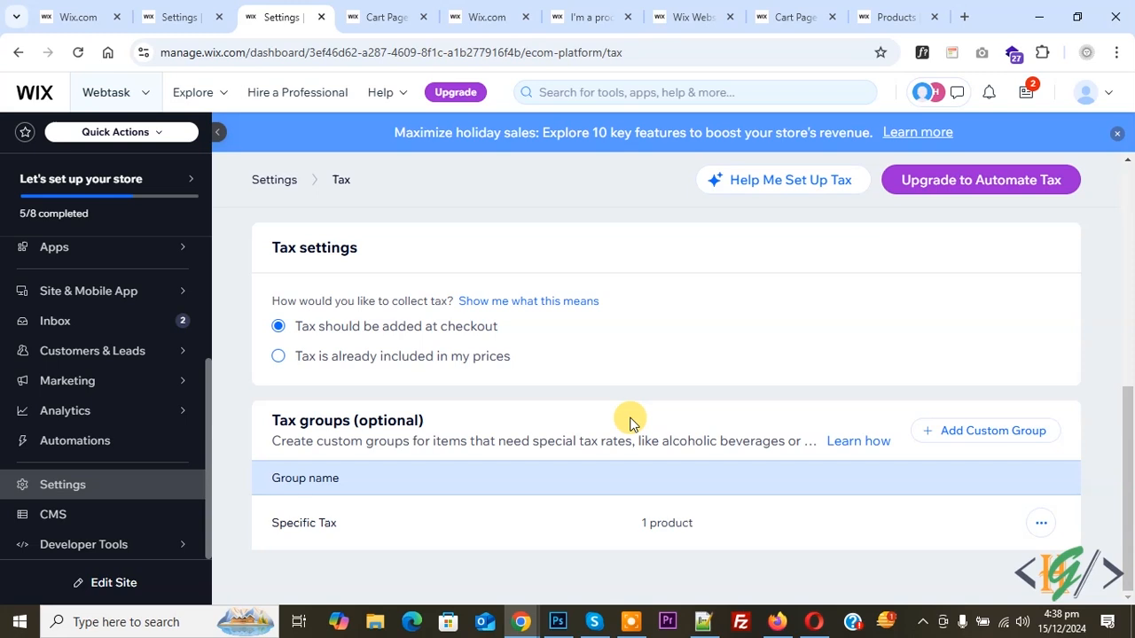
{"action": "left_click", "coordinate": [372, 18]}
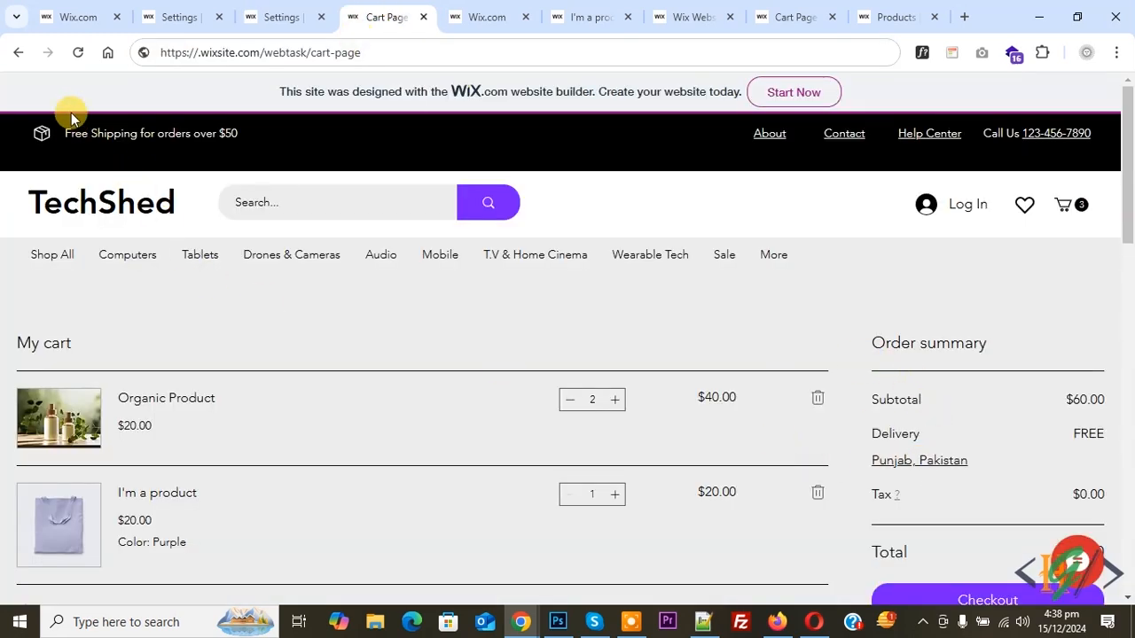
{"action": "left_click", "coordinate": [76, 55]}
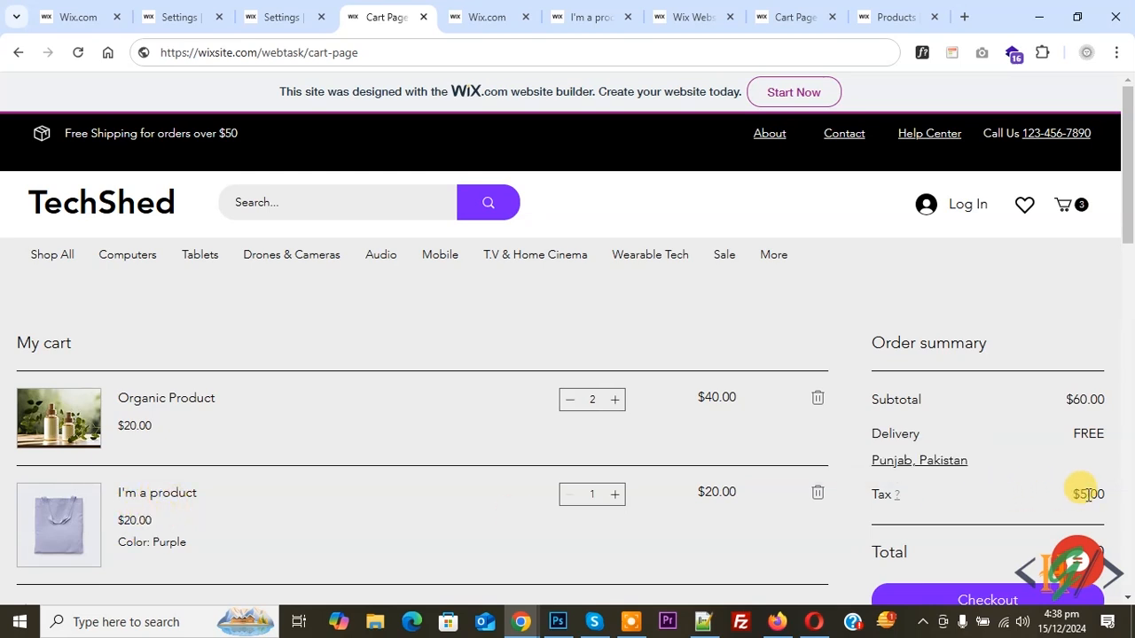
{"action": "left_click", "coordinate": [614, 401]}
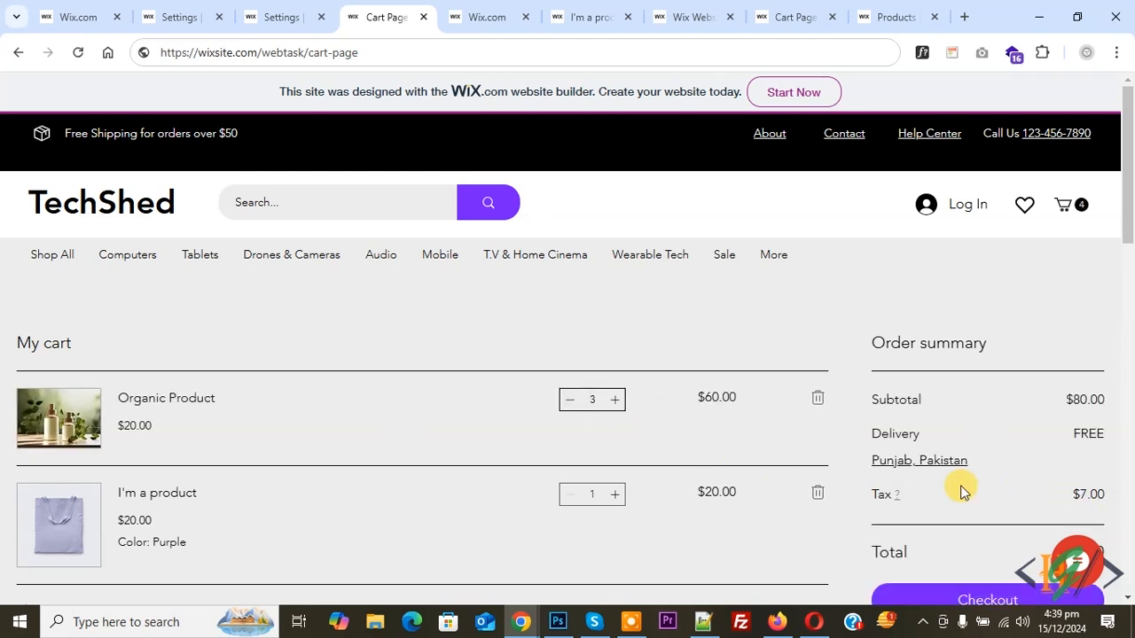
Change the cart's delivery destination to Germany and update the order summary.
{"action": "left_click", "coordinate": [902, 463]}
{"action": "type", "text": "germa"}
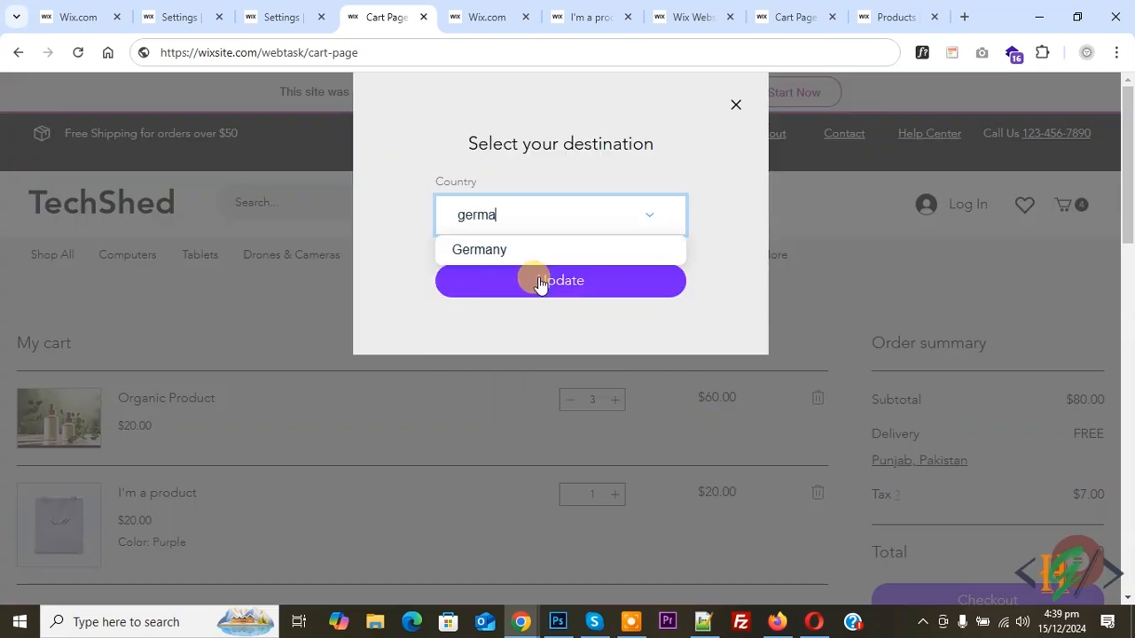
{"action": "left_click", "coordinate": [506, 249]}
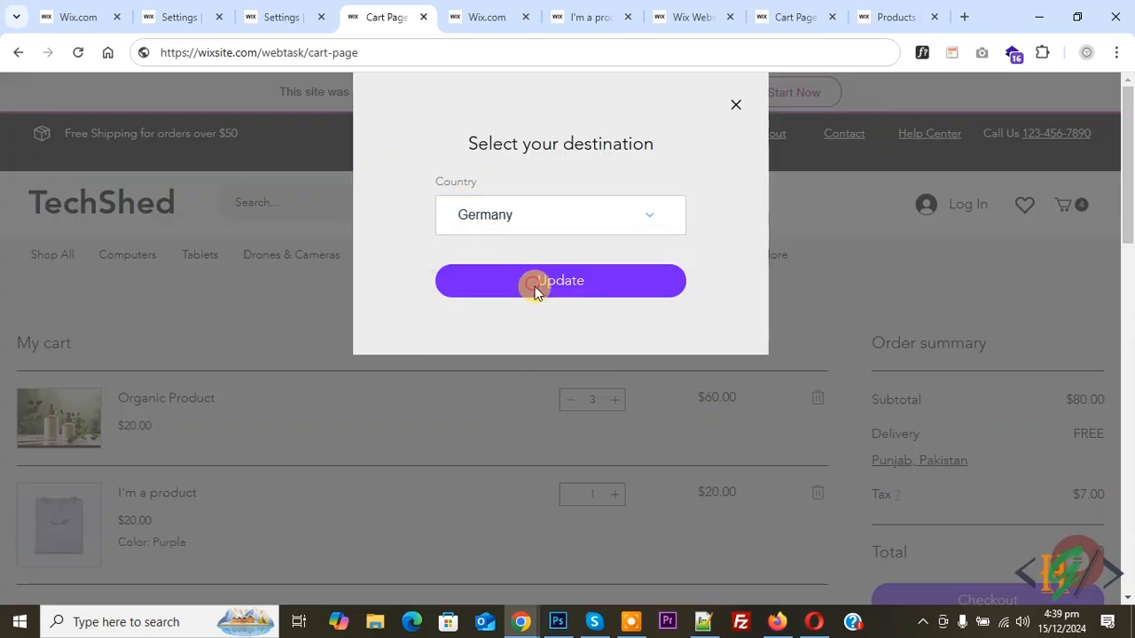
{"action": "left_click", "coordinate": [535, 282]}
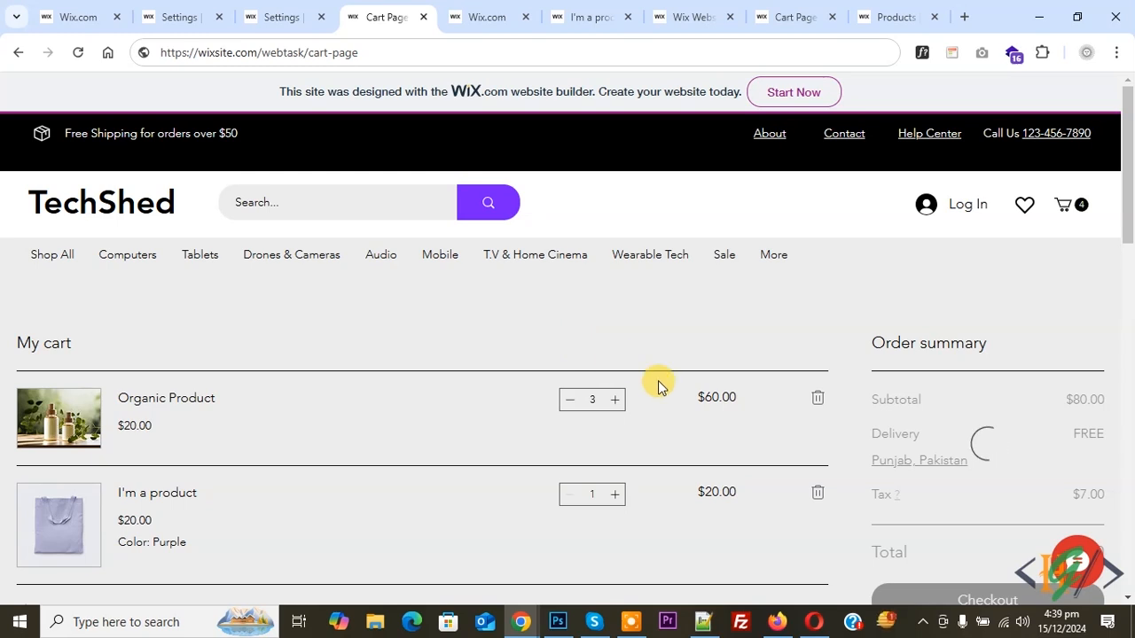